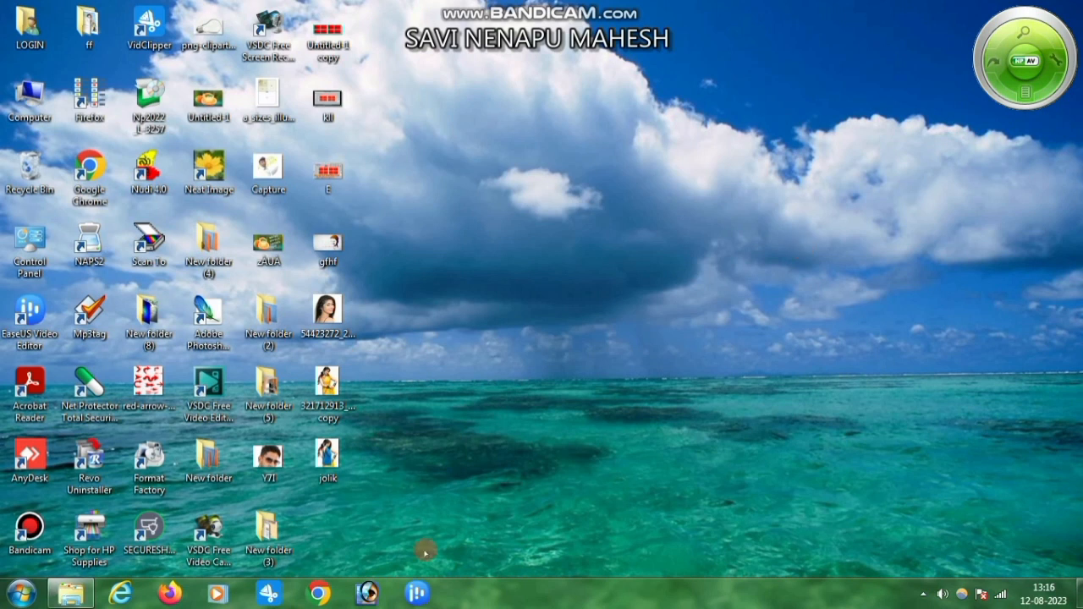
Step: Start Adobe Photoshop and create a white RGB document of 1024 x 768 pixels at 72 pixels/inch
left_click(368, 593)
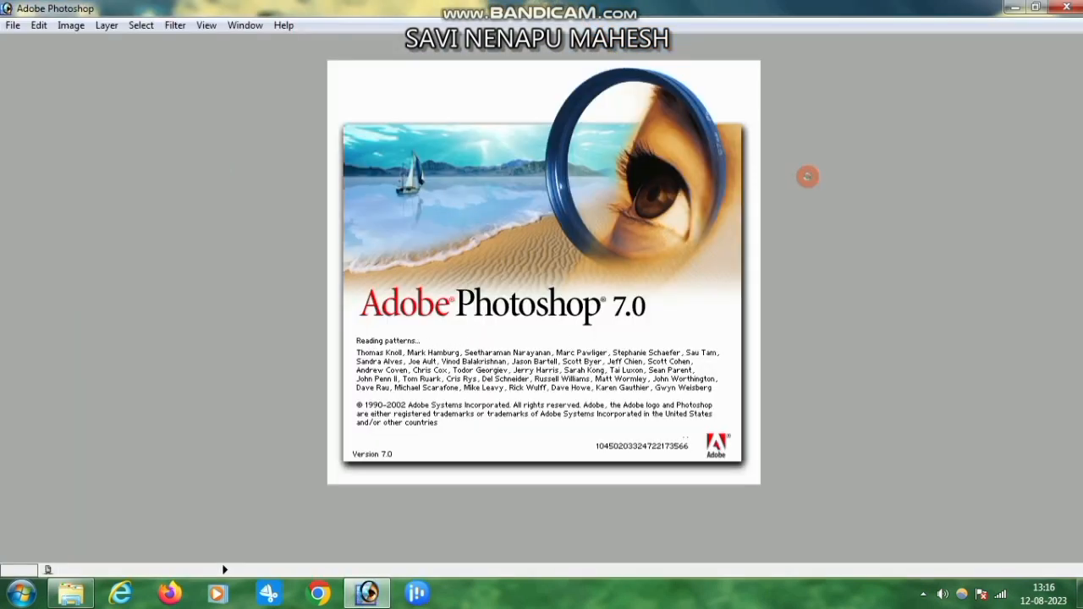
left_click(13, 25)
left_click(35, 41)
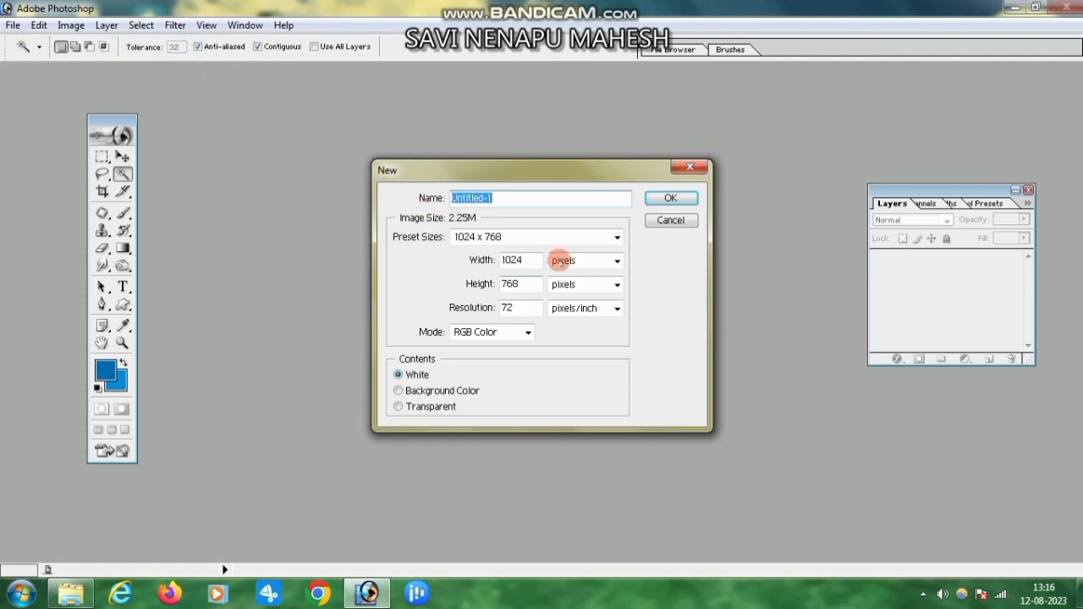
left_click(520, 236)
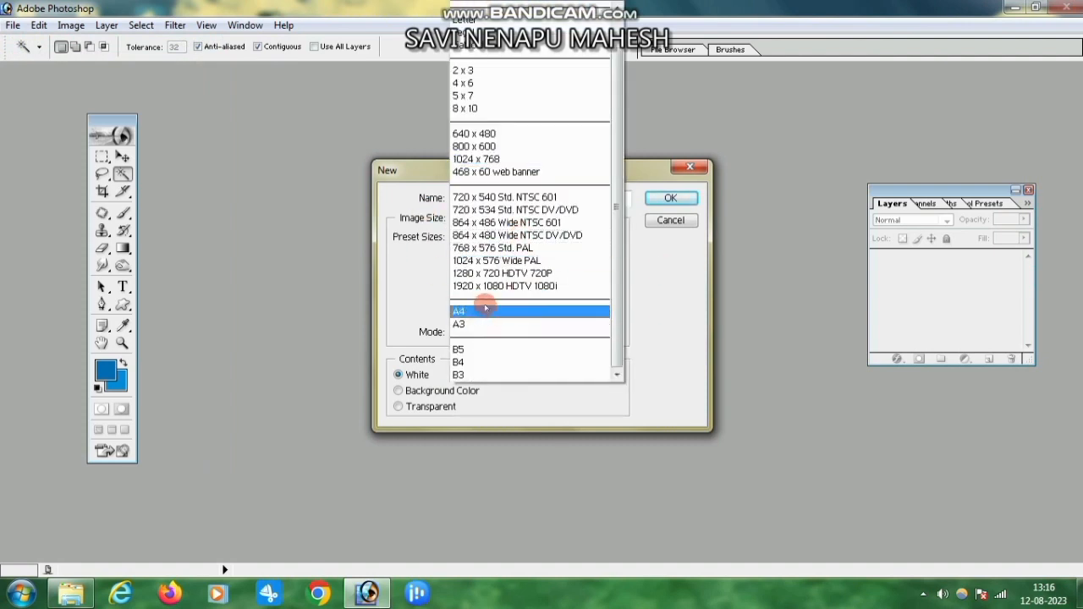
left_click(500, 160)
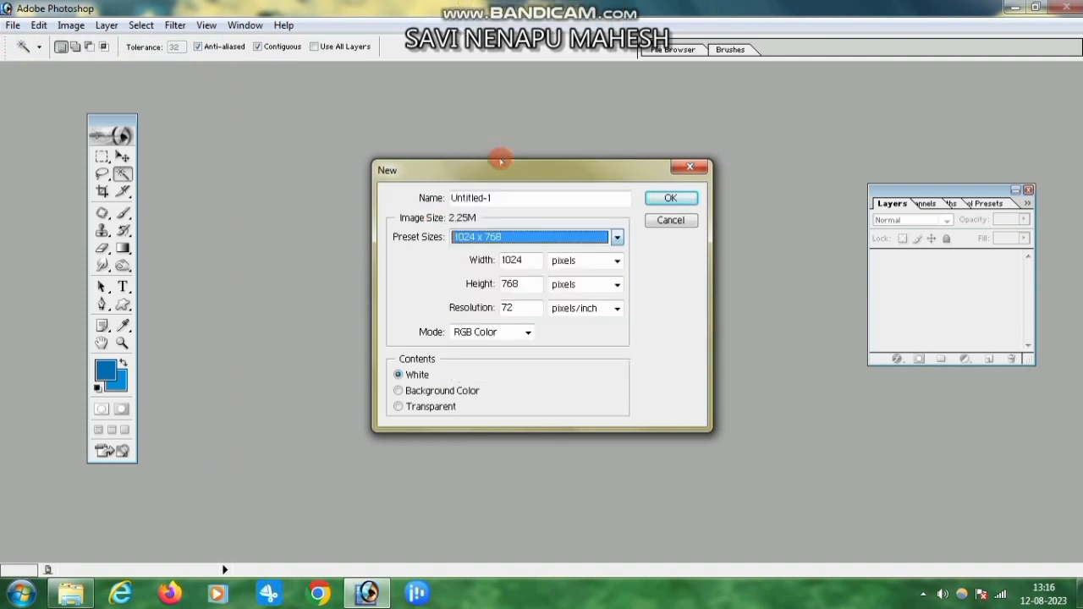
left_click(670, 198)
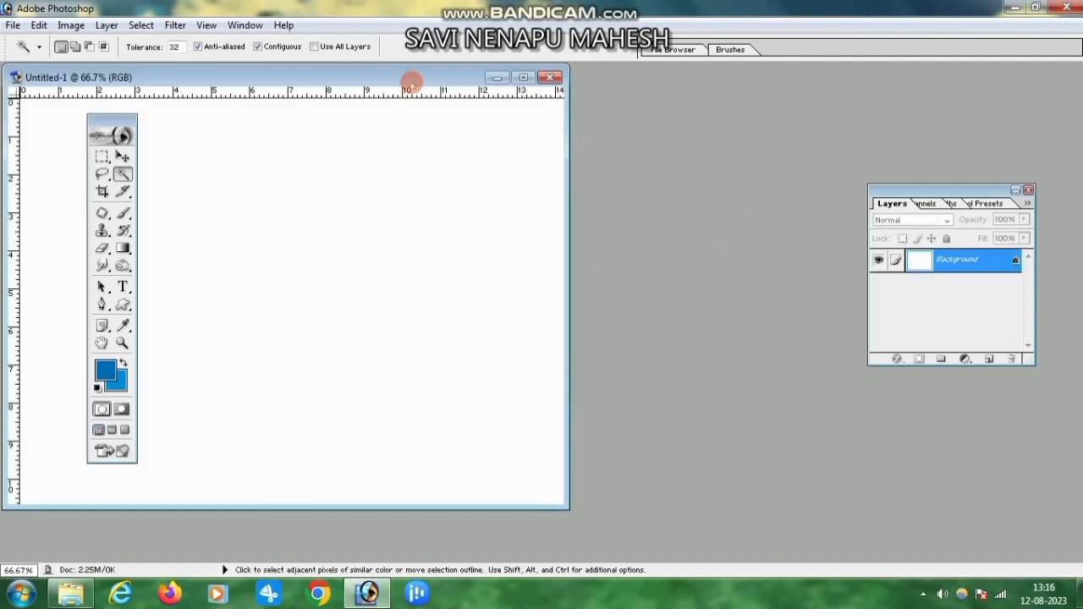
Step: Rotate the blank canvas by 90° to portrait orientation, moving its window clear of the tools
left_click_drag(408, 82, 609, 85)
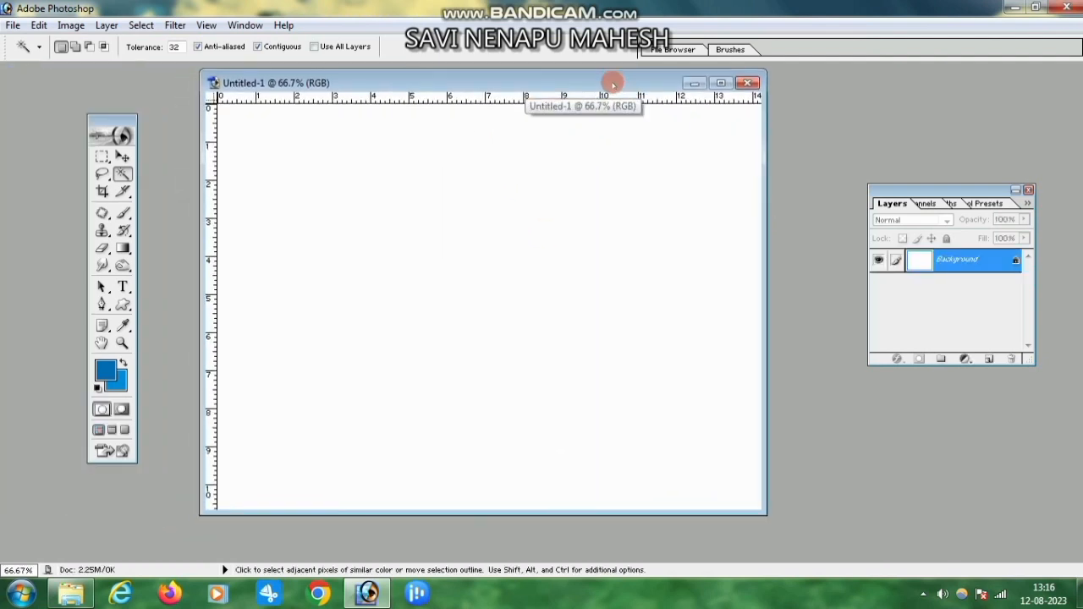
left_click(71, 25)
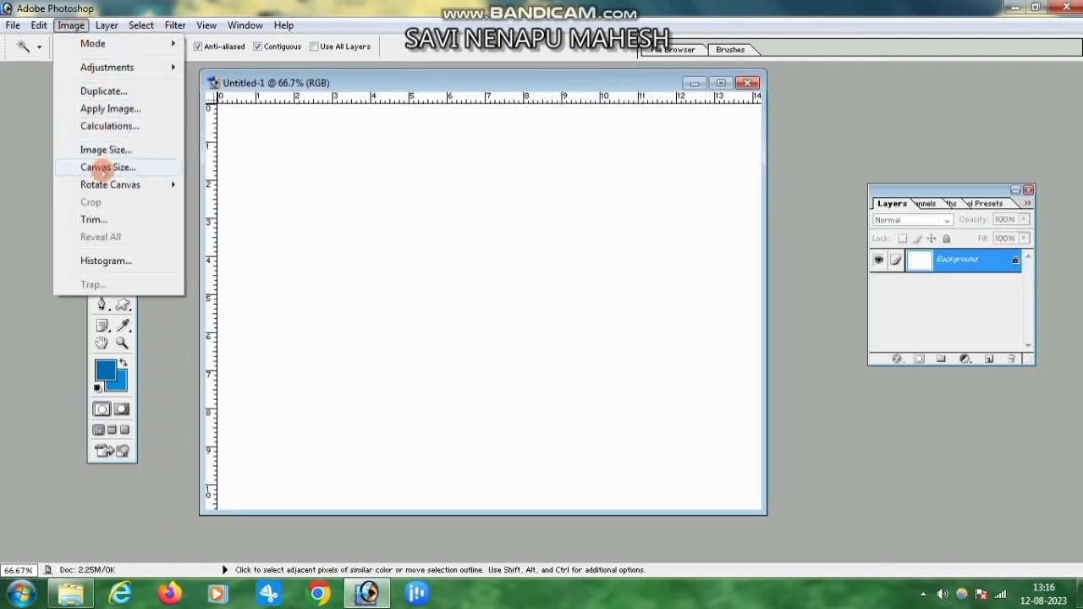
mouse_move(148, 185)
left_click(226, 219)
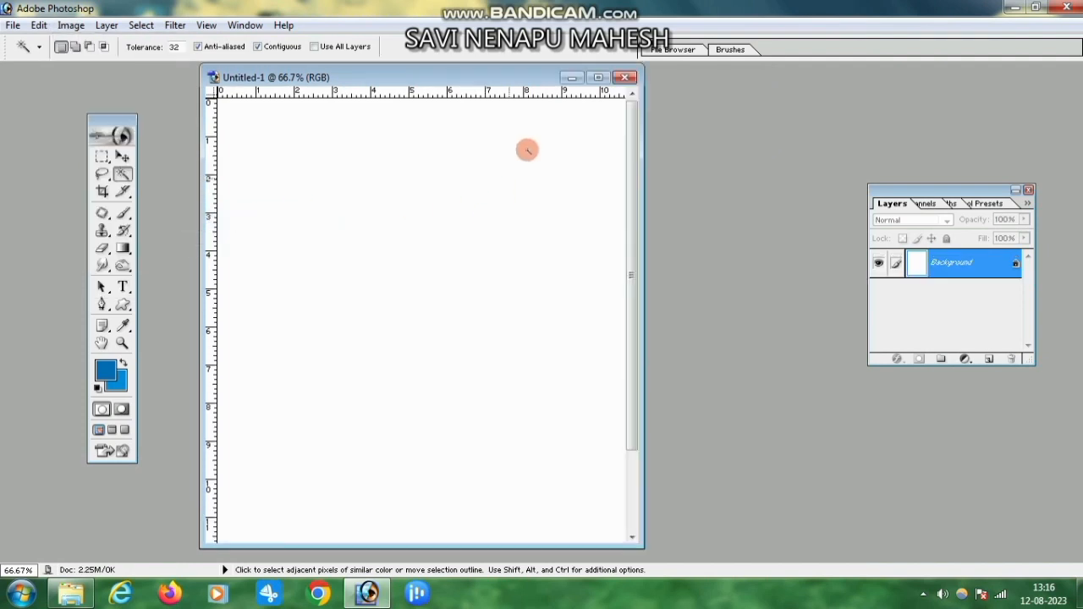
left_click(598, 77)
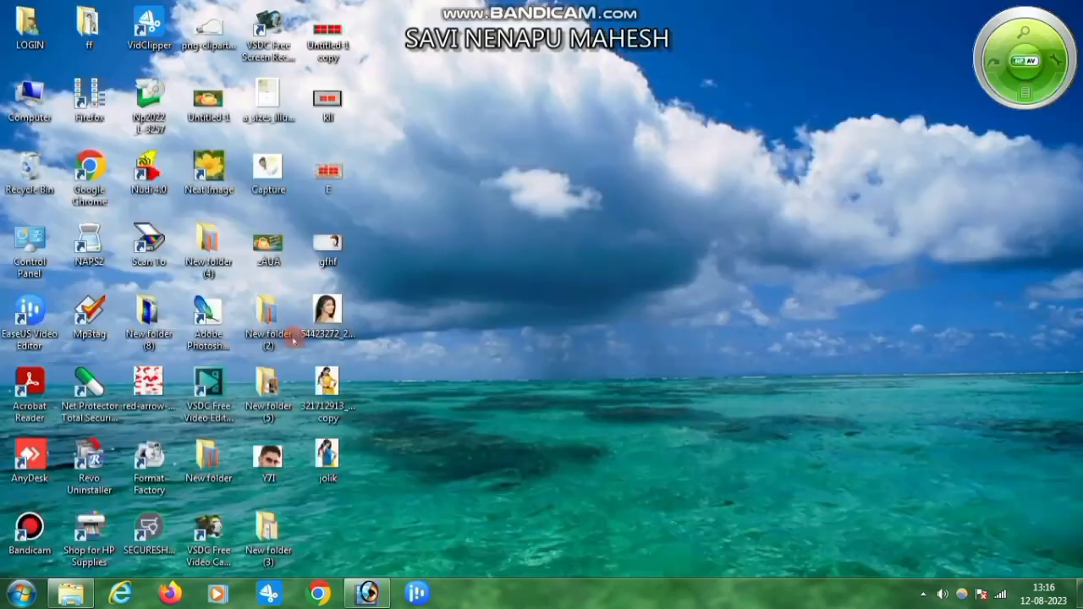
Step: Open jolik.psd from the desktop and copy the layer of the woman in blue into the portrait document
left_click_drag(327, 457, 419, 356)
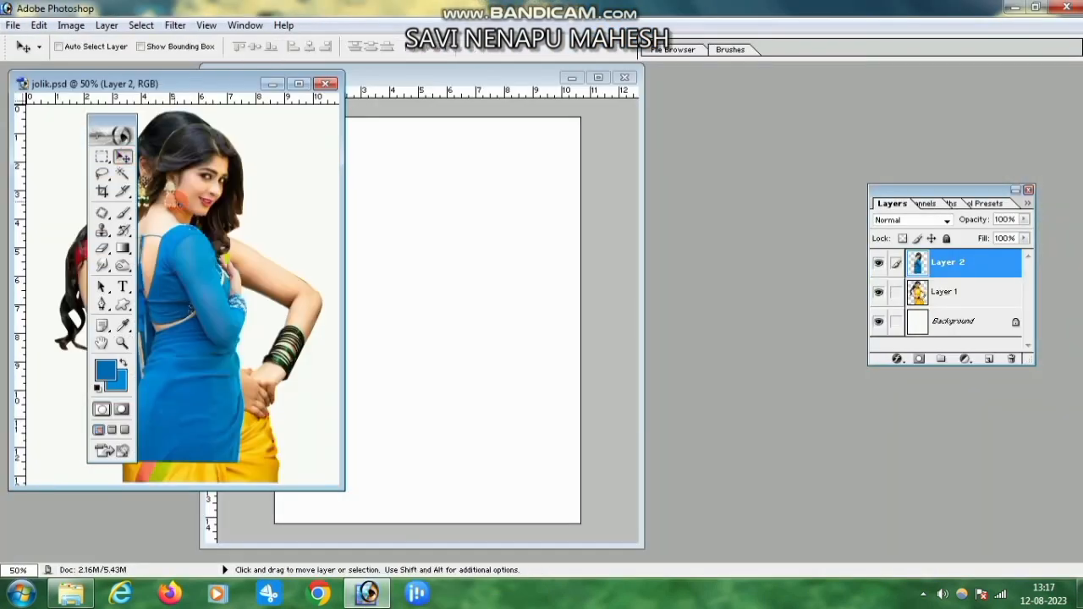
right_click(190, 186)
left_click(205, 196)
left_click_drag(206, 193, 445, 197)
Step: Maximize the portrait document, then position the woman centrally on the canvas and enlarge her slightly
left_click(599, 80)
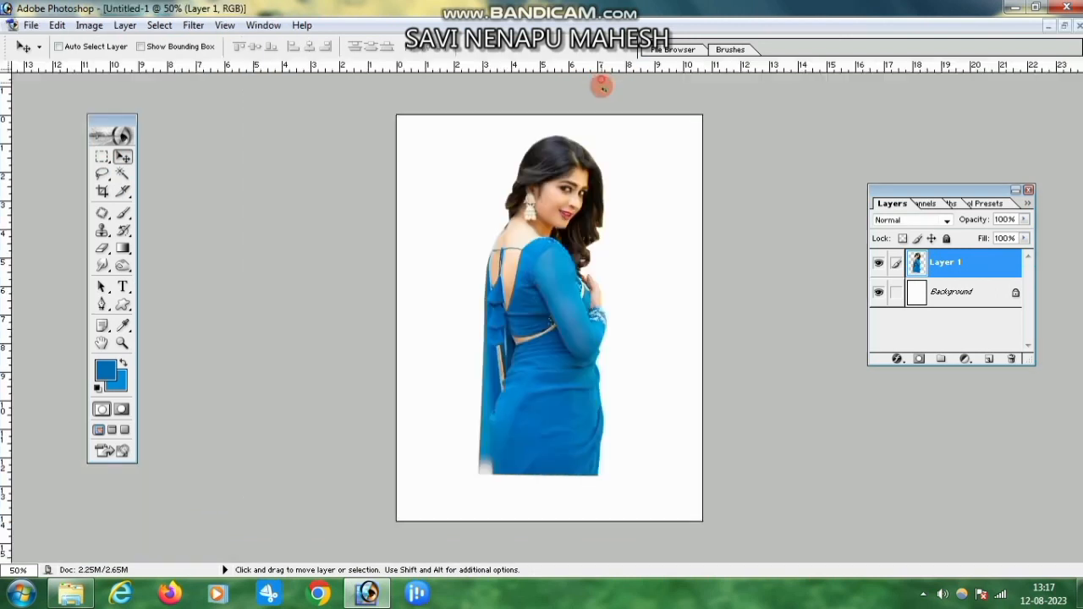
mouse_move(546, 288)
left_mouse_down()
mouse_move(557, 325)
mouse_move(554, 307)
left_mouse_up()
key("ctrl+t")
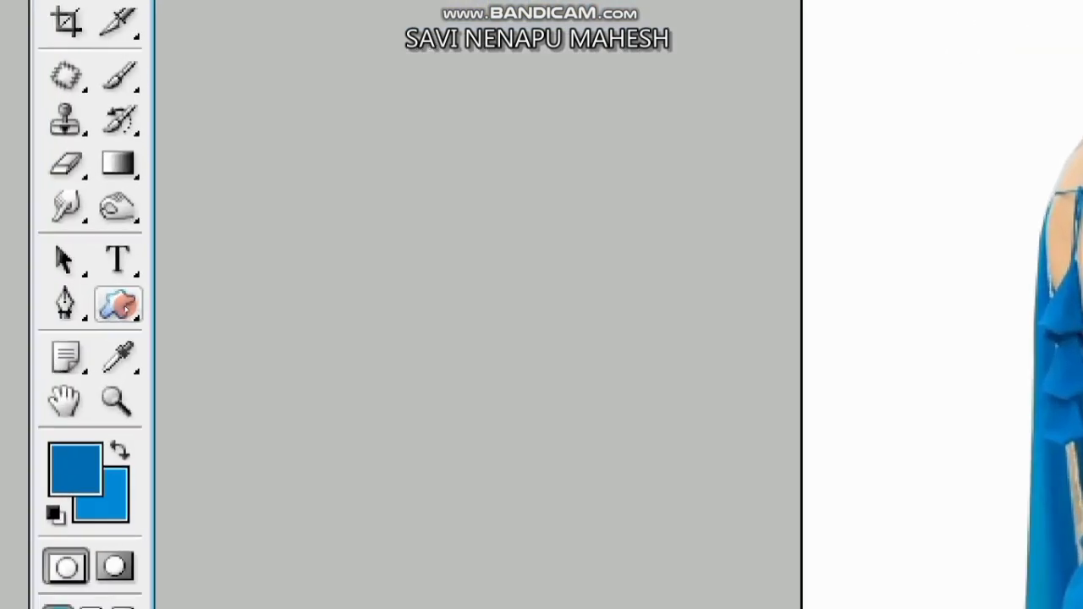
Step: Activate the Custom Shape tool in shape layers mode
left_click(120, 306)
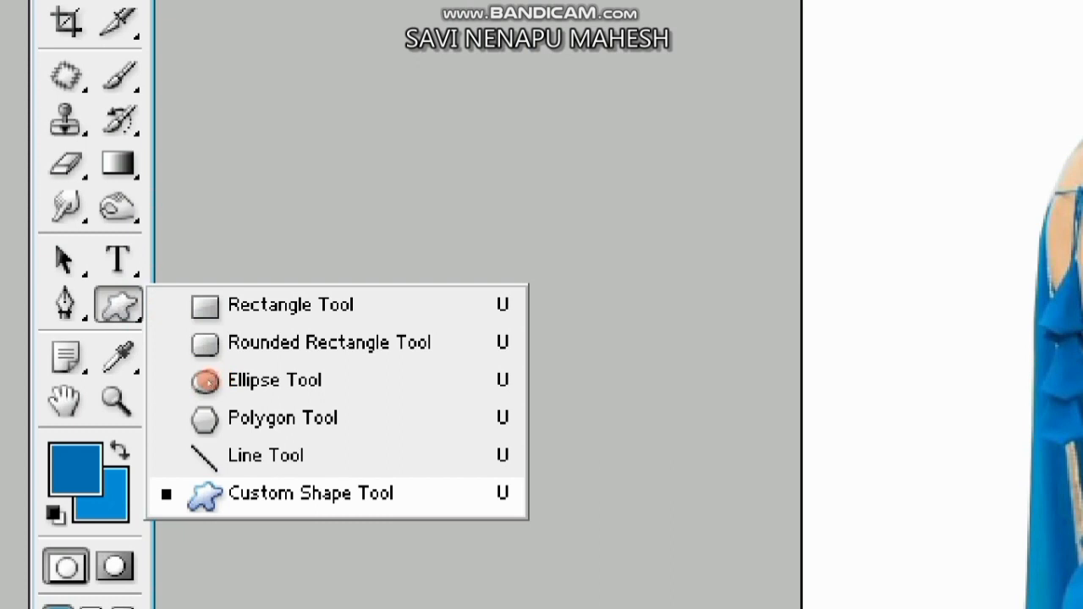
left_click(208, 380)
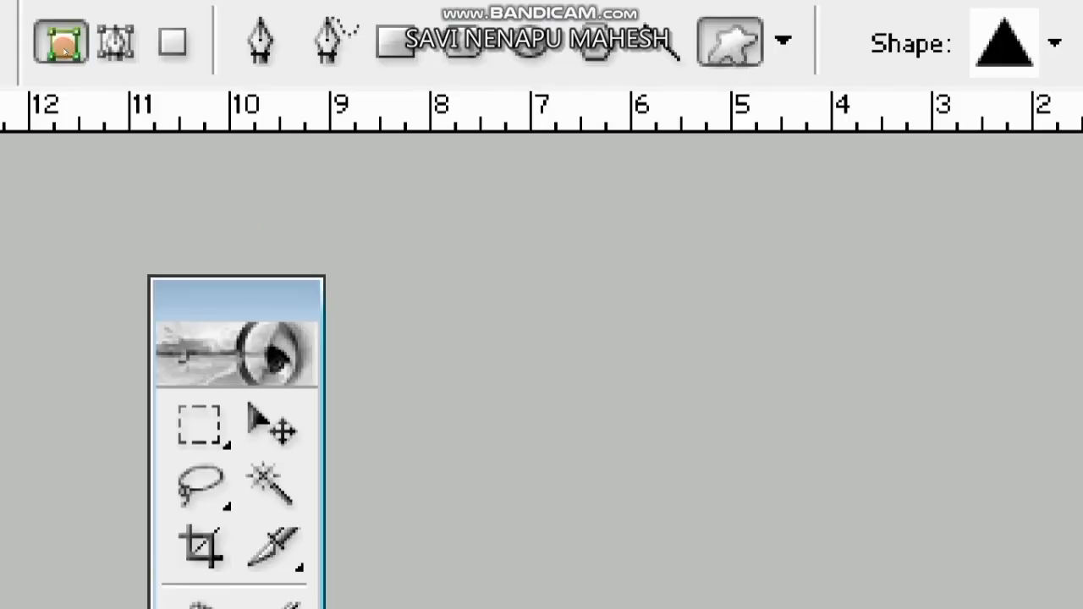
left_click(171, 42)
left_click(116, 42)
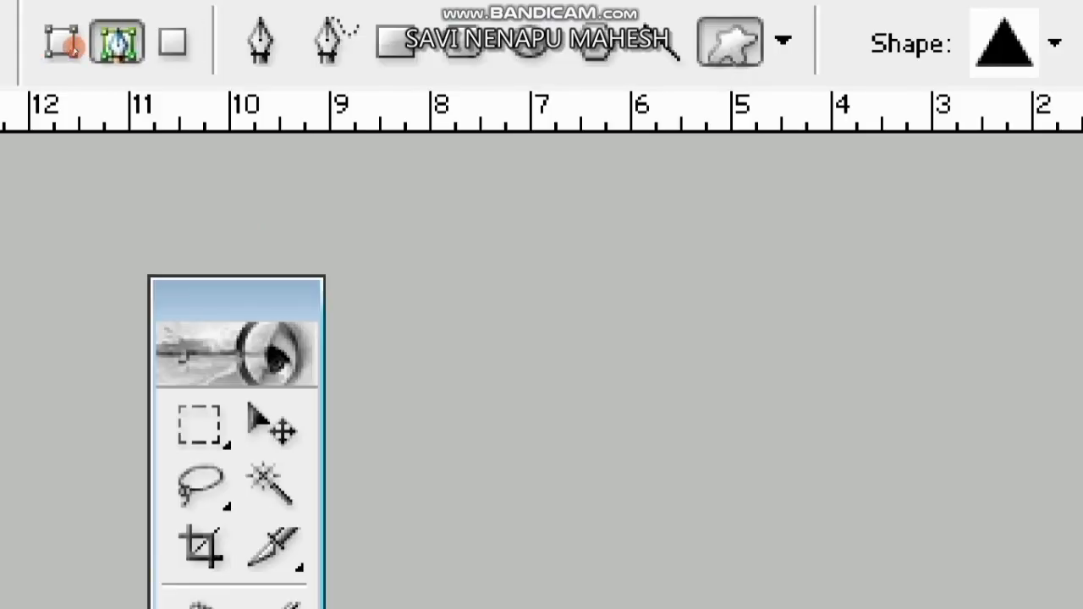
left_click(63, 44)
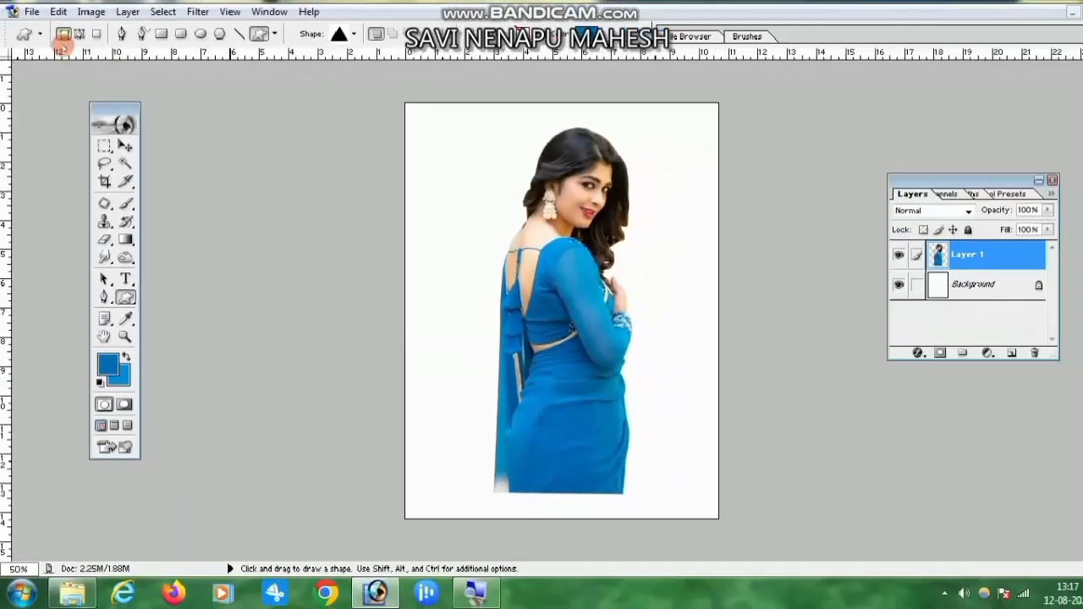
Step: Examine the custom shapes available in the shape library for the Custom Shape tool
left_click(345, 49)
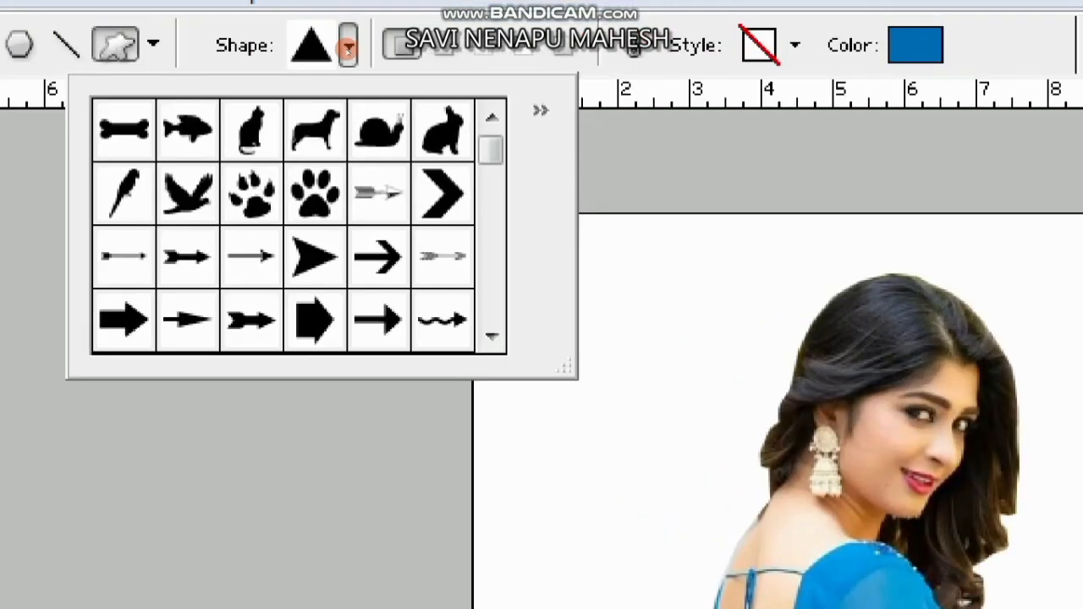
left_click(345, 49)
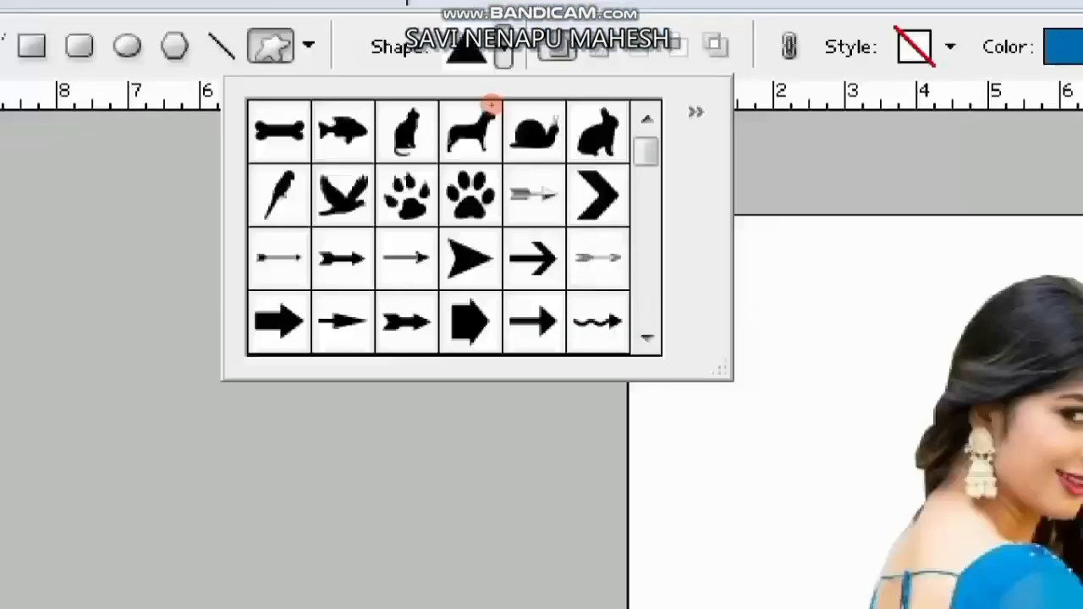
scroll(409, 92, "down", 5)
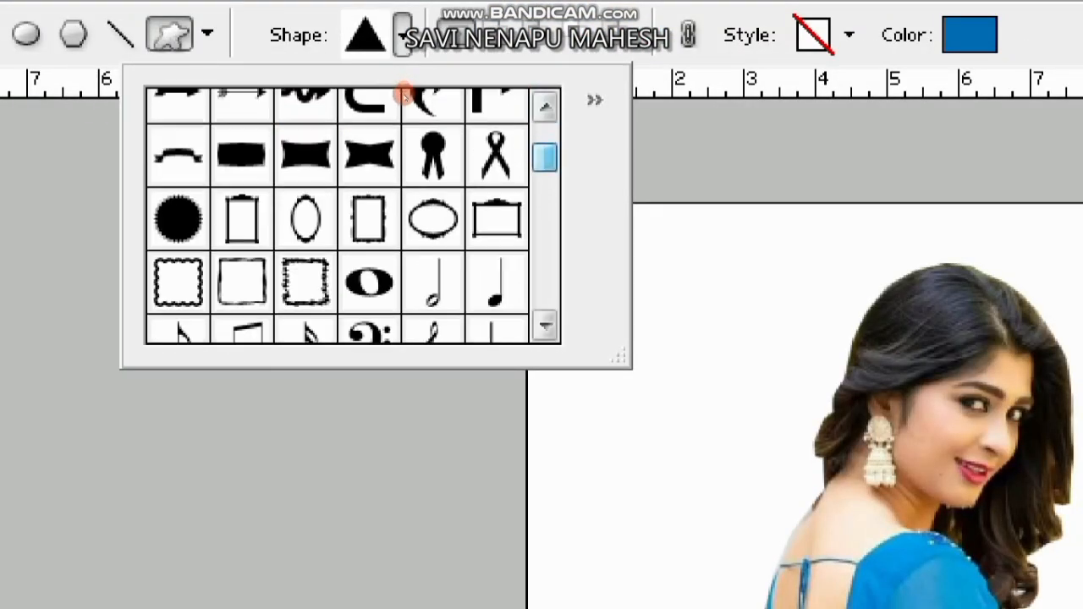
scroll(407, 101, "down", 10)
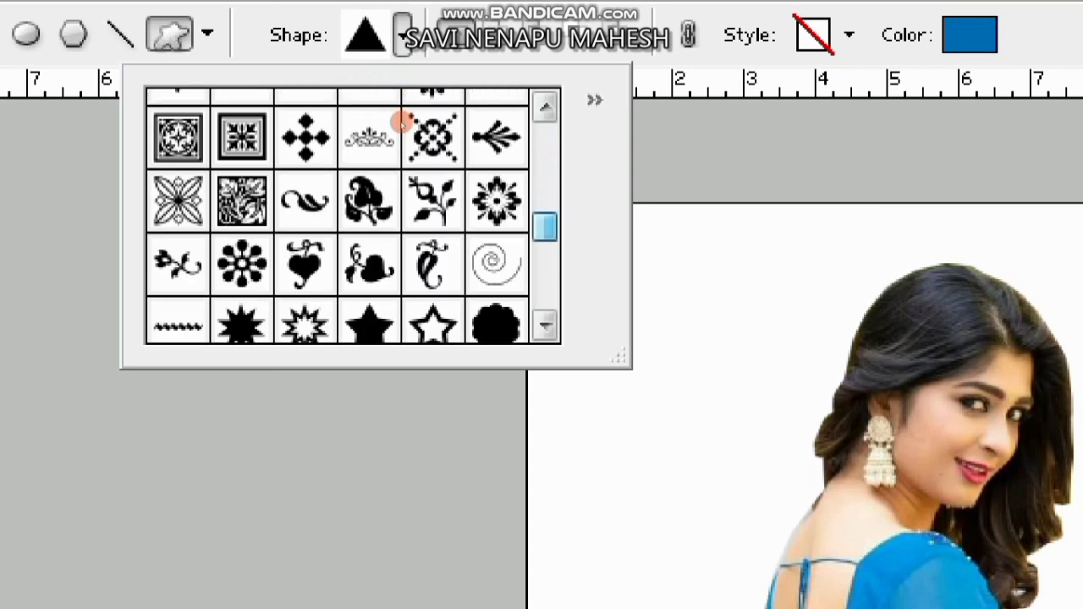
scroll(402, 125, "down", 1)
scroll(402, 125, "down", 6)
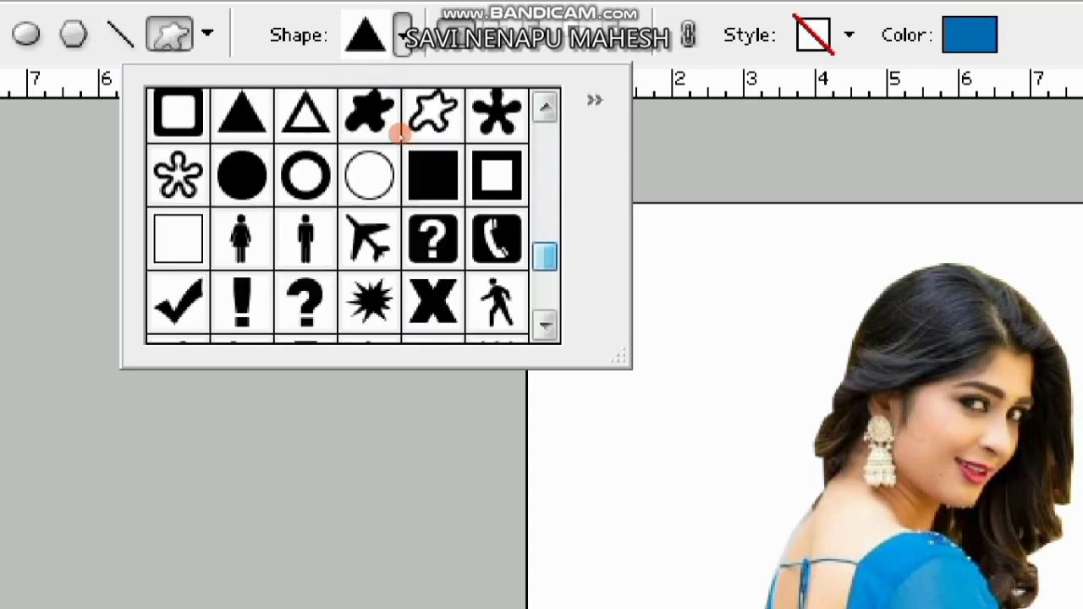
scroll(401, 138, "down", 8)
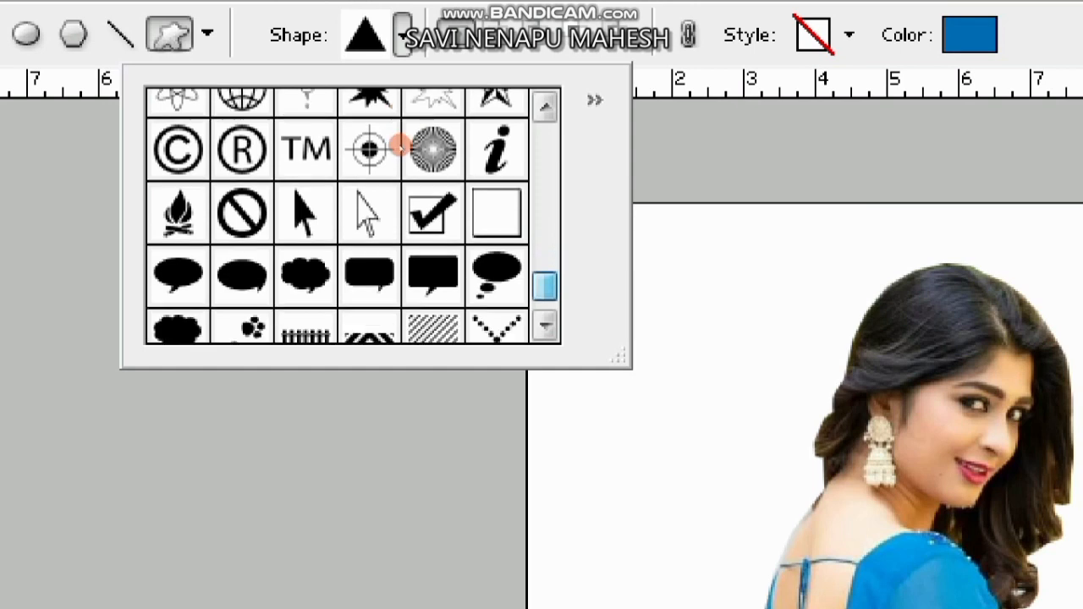
scroll(403, 145, "up", 10)
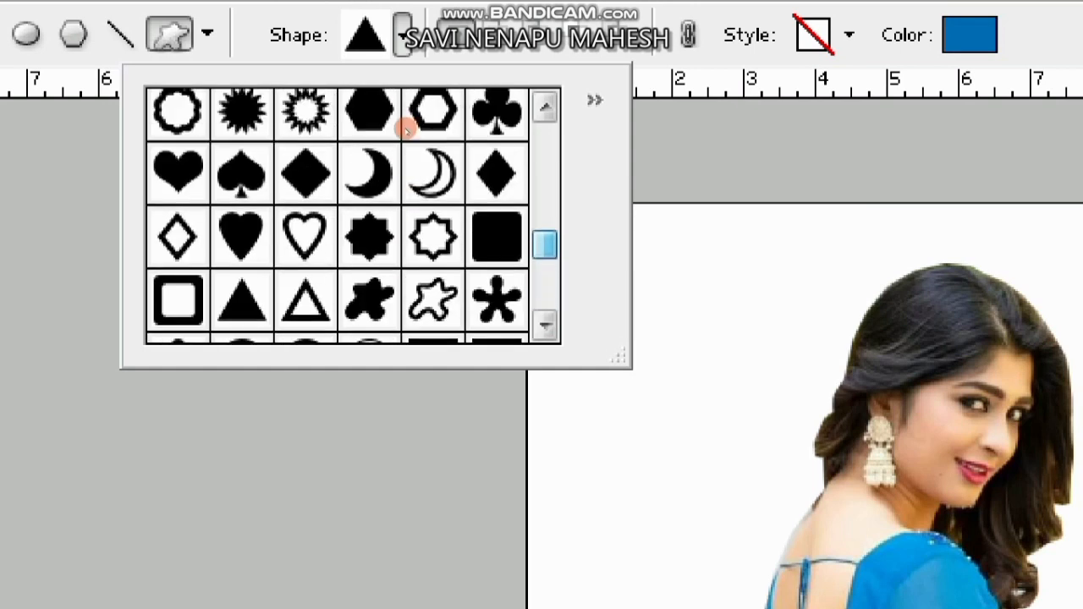
scroll(408, 128, "up", 2)
scroll(408, 126, "up", 8)
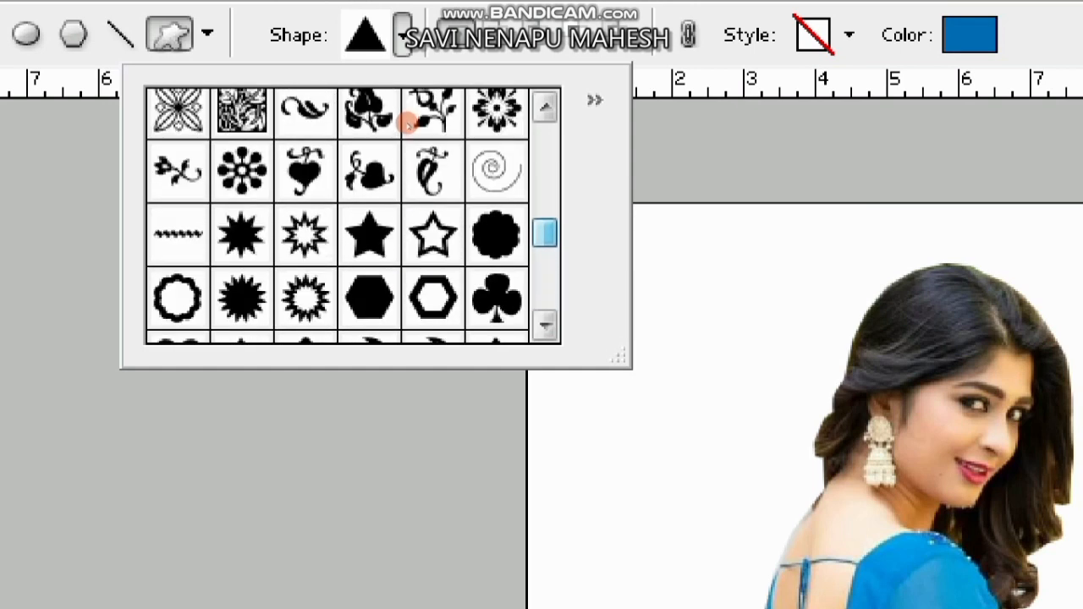
scroll(408, 116, "up", 12)
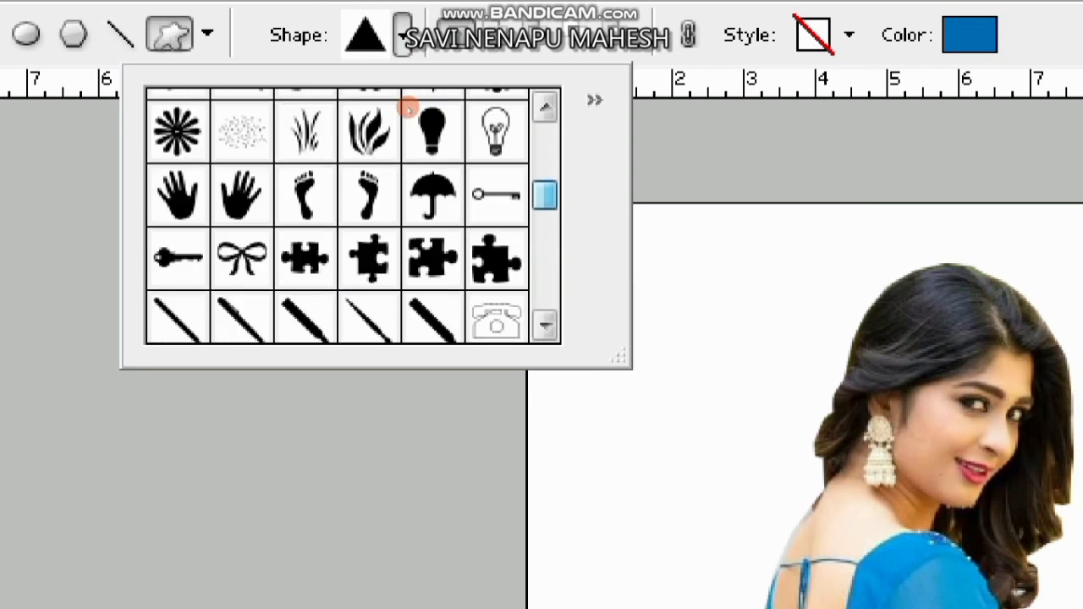
scroll(409, 119, "down", 13)
scroll(408, 123, "down", 10)
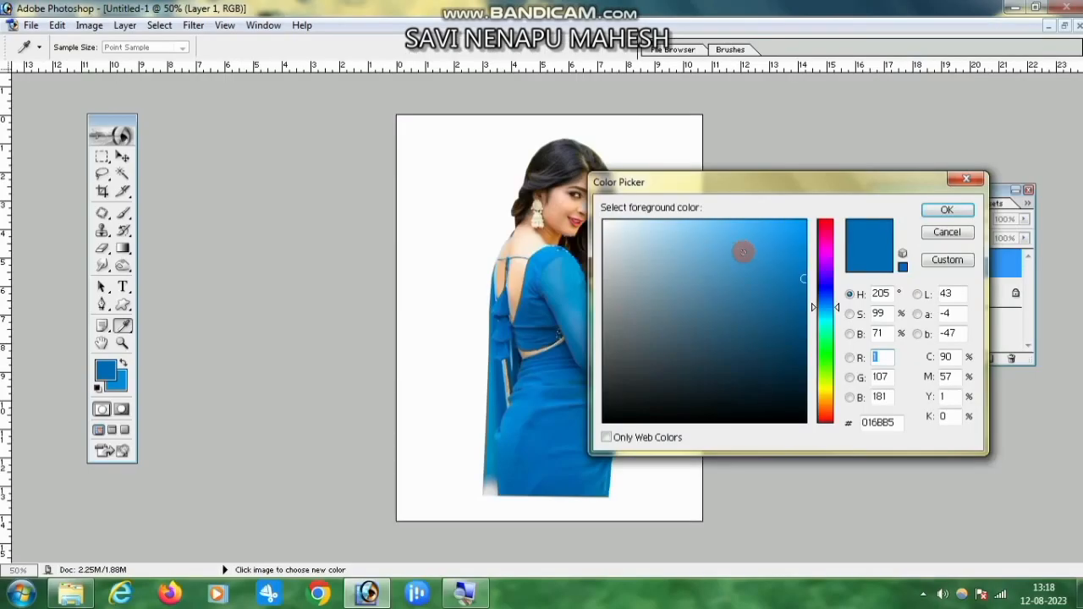
Step: Set the foreground color to 0D97F7 and draw a large solid triangle with the Custom Shape tool over the woman
left_click(794, 227)
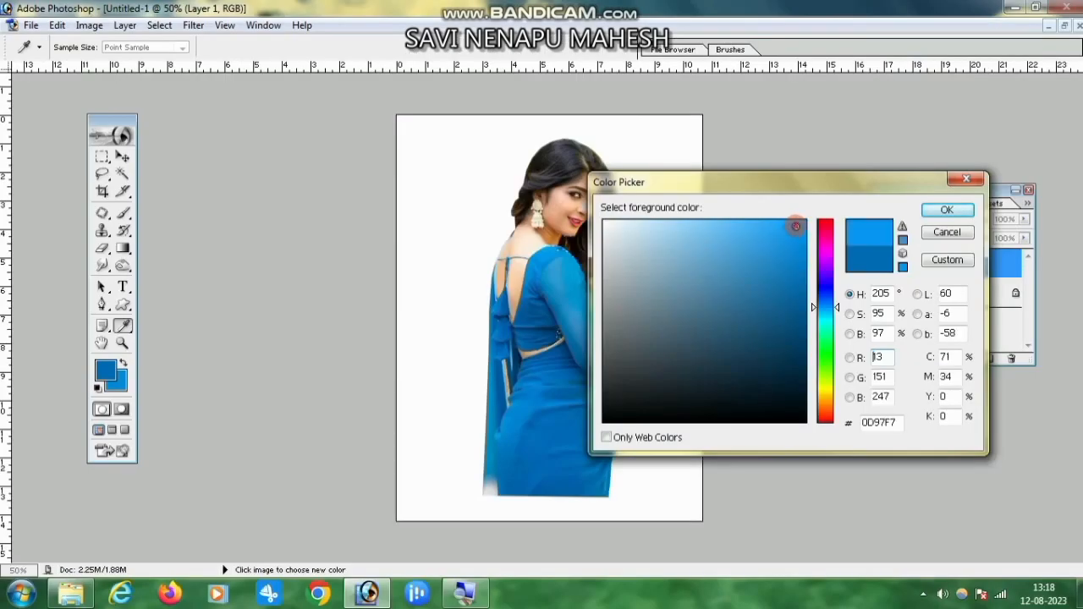
left_click(942, 209)
key("z")
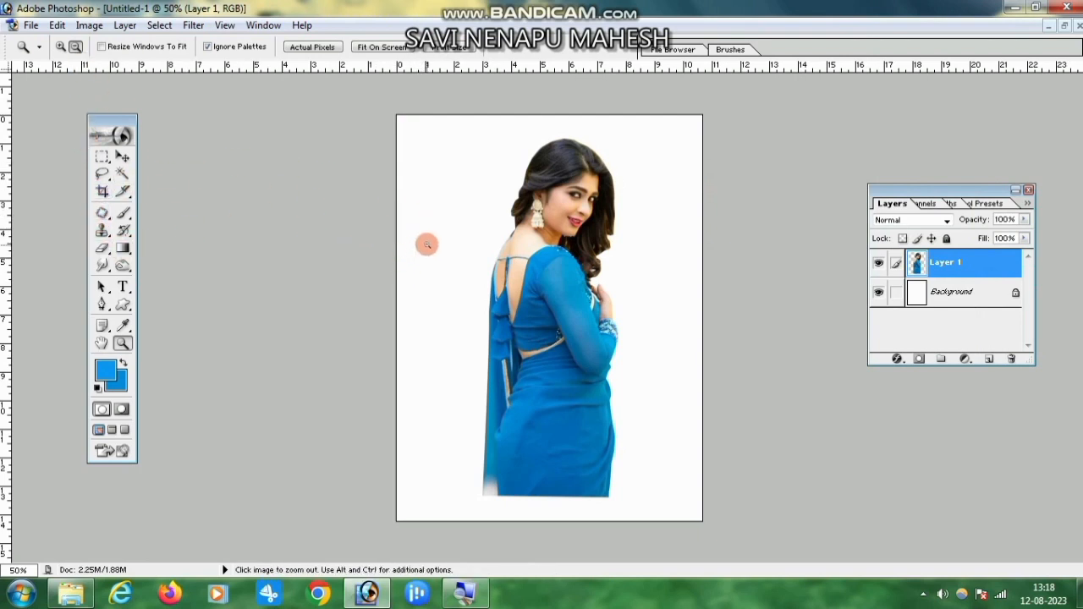
left_click(123, 305)
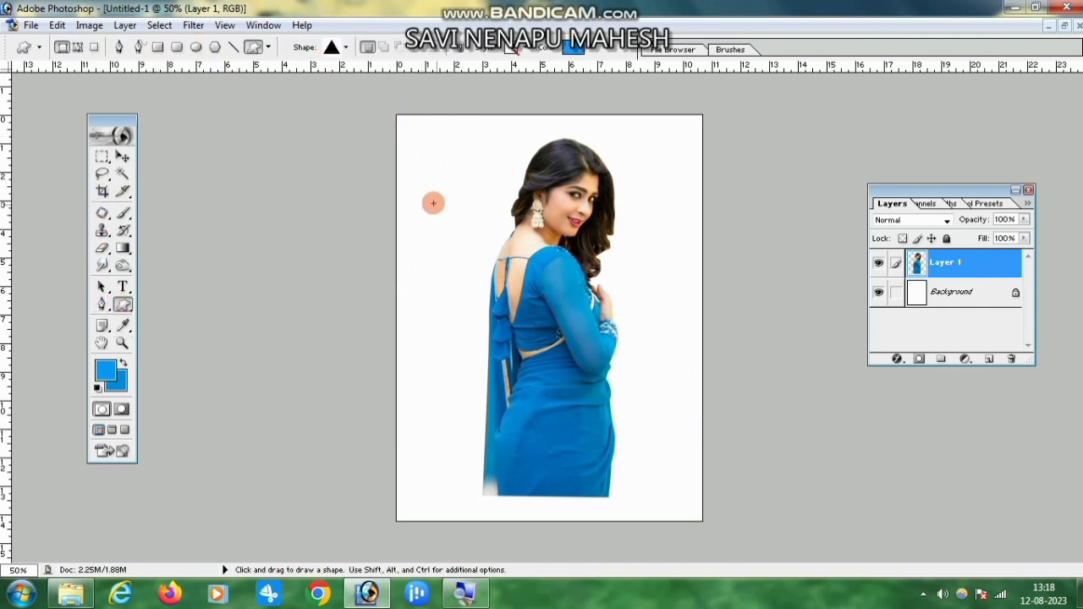
left_click_drag(421, 193, 669, 498)
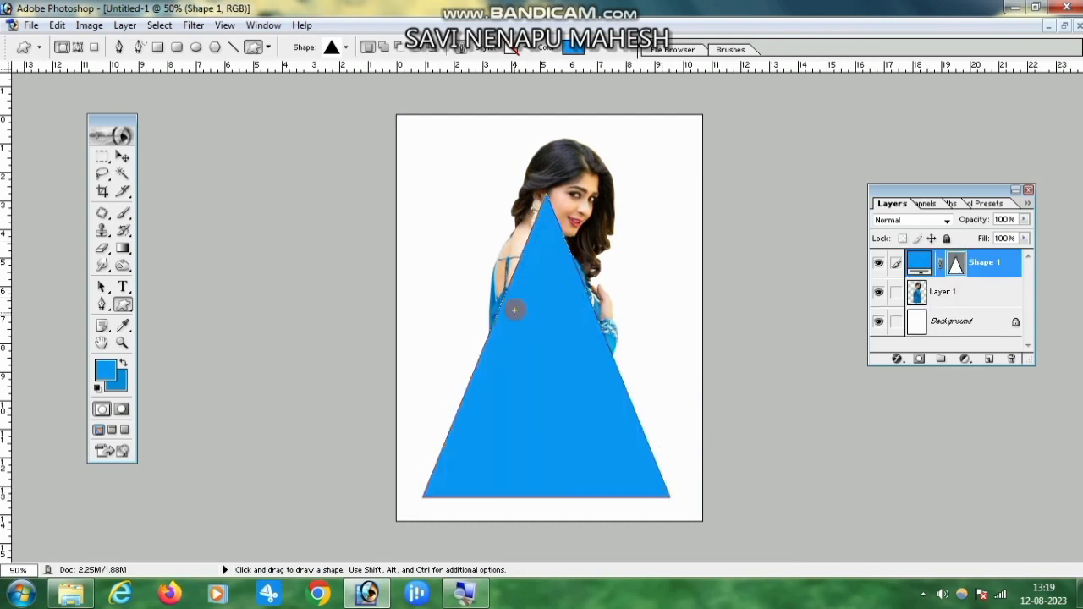
Step: Rotate the blue triangle 180° so it points down, enlarge it slightly and place it over the woman from forehead to hem
left_click(123, 157)
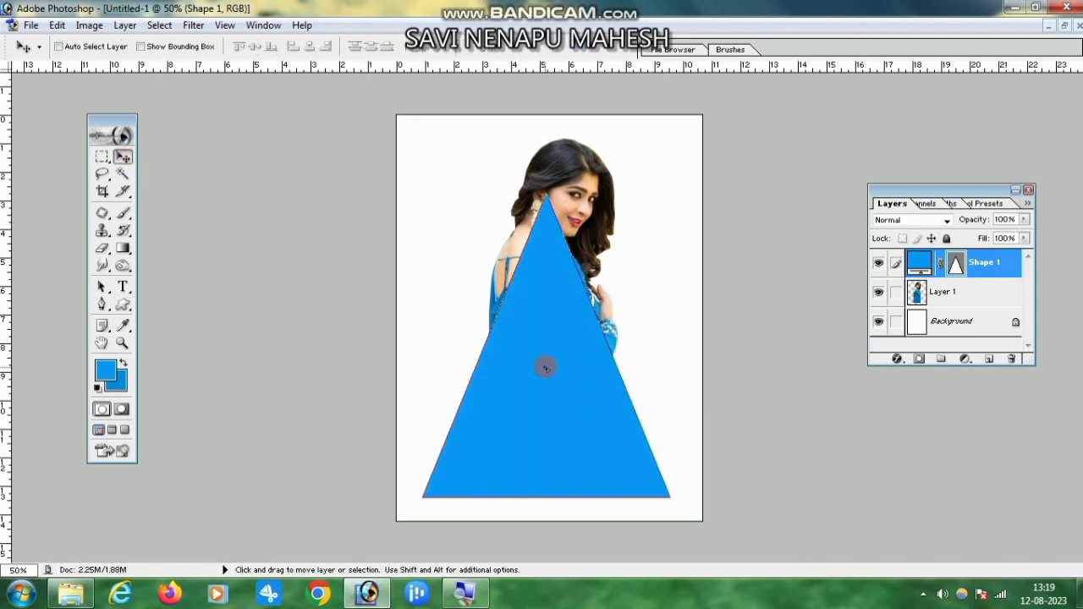
left_click_drag(546, 367, 544, 320)
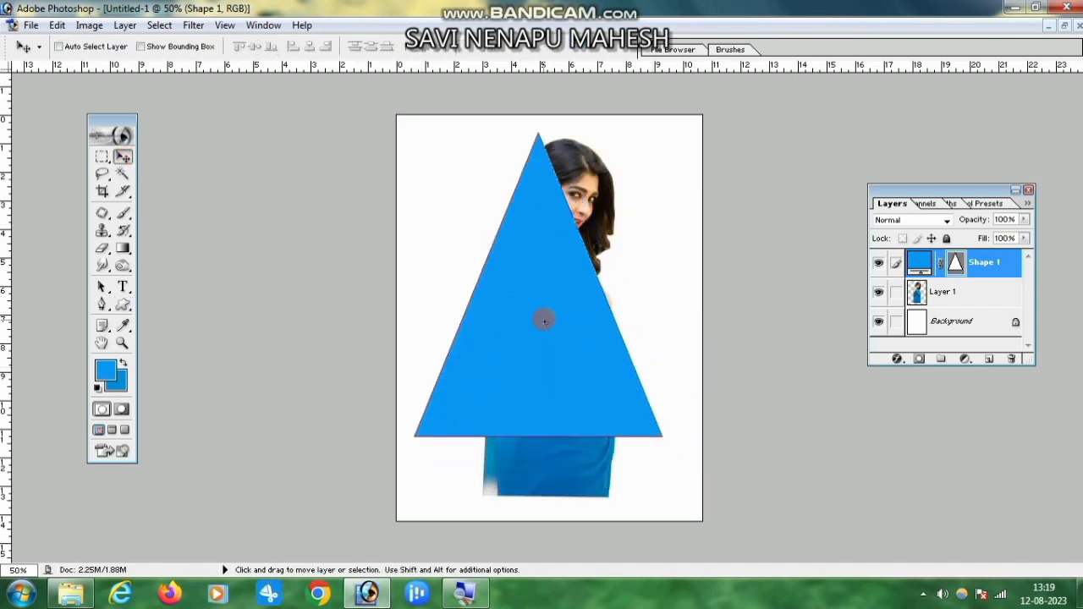
key("ctrl+t")
left_click_drag(754, 174, 378, 366)
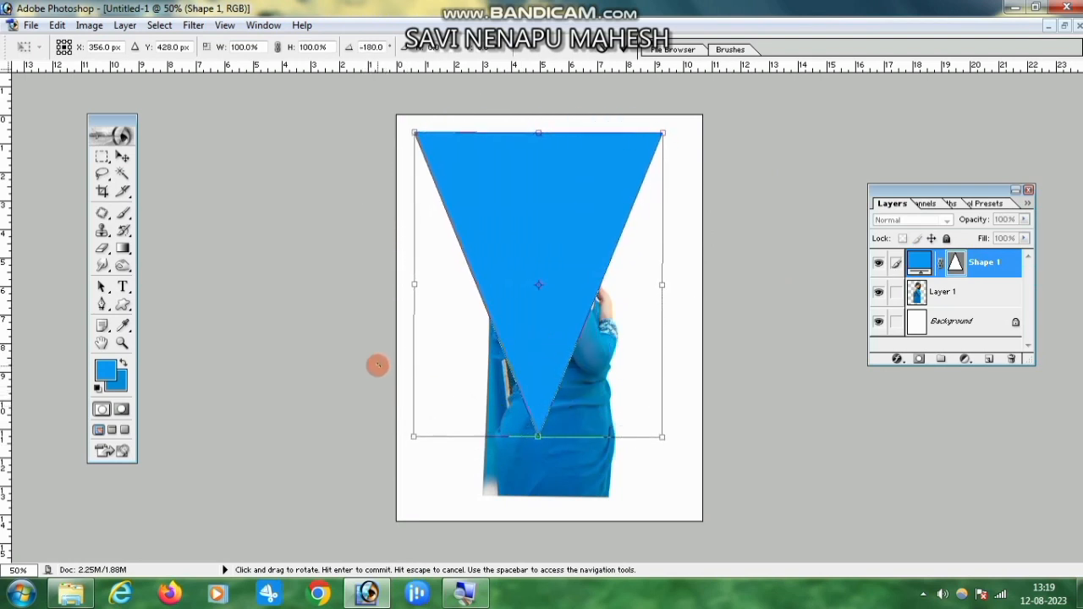
key("Return")
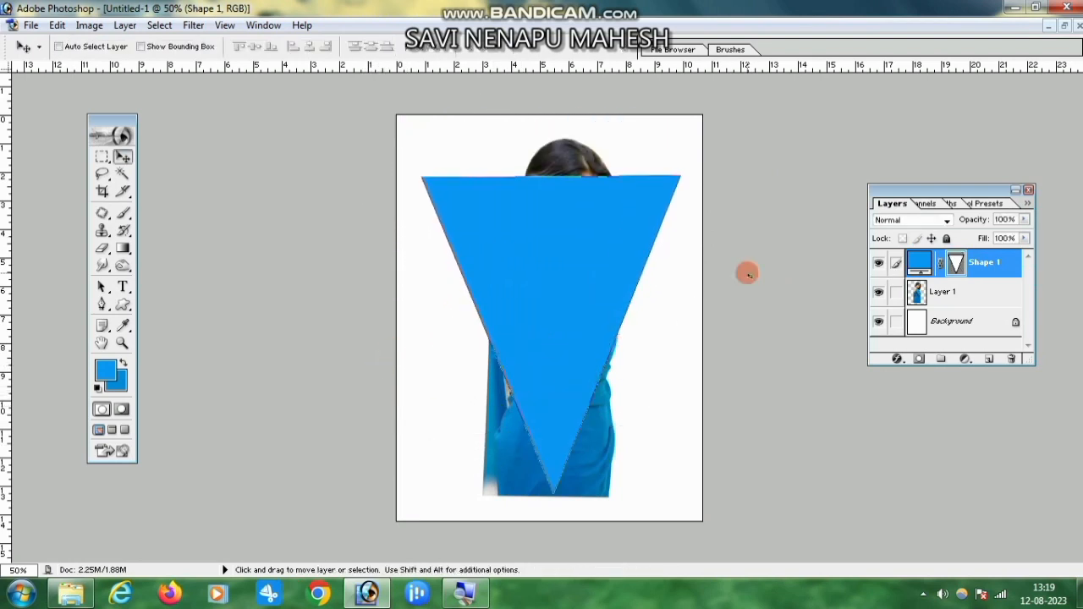
Step: Load the triangle shape's outline as a selection and invert it with the woman's layer, Layer 1, active
left_click(949, 292)
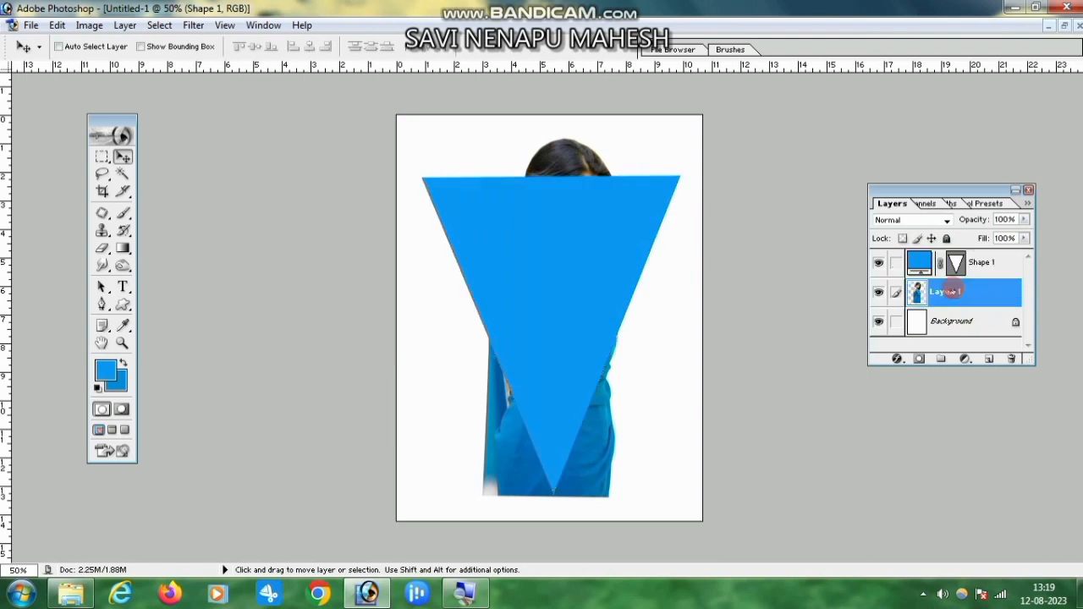
left_click(973, 264)
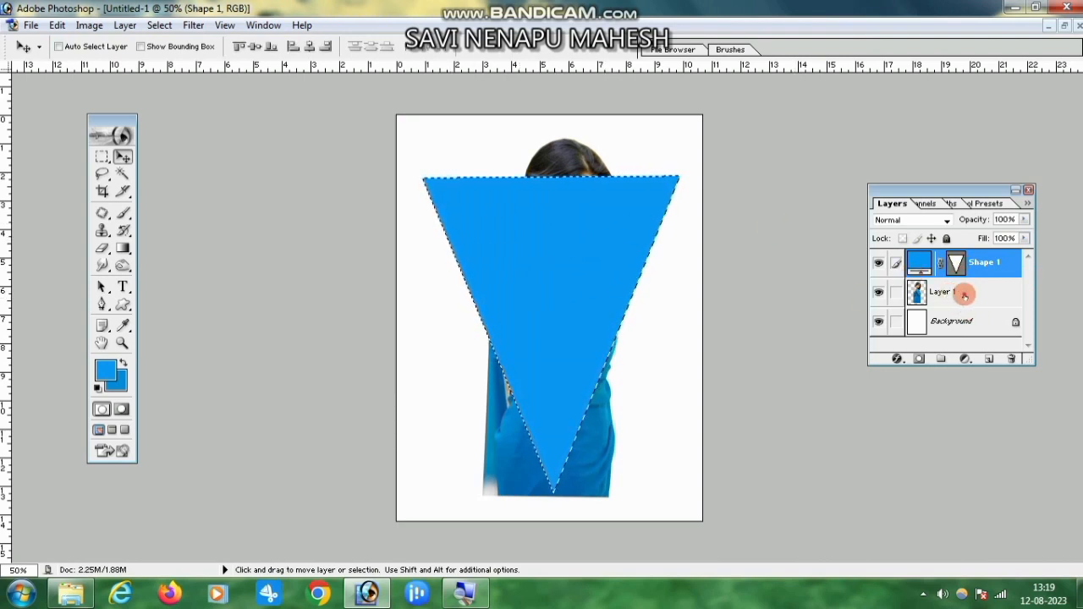
left_click(964, 295)
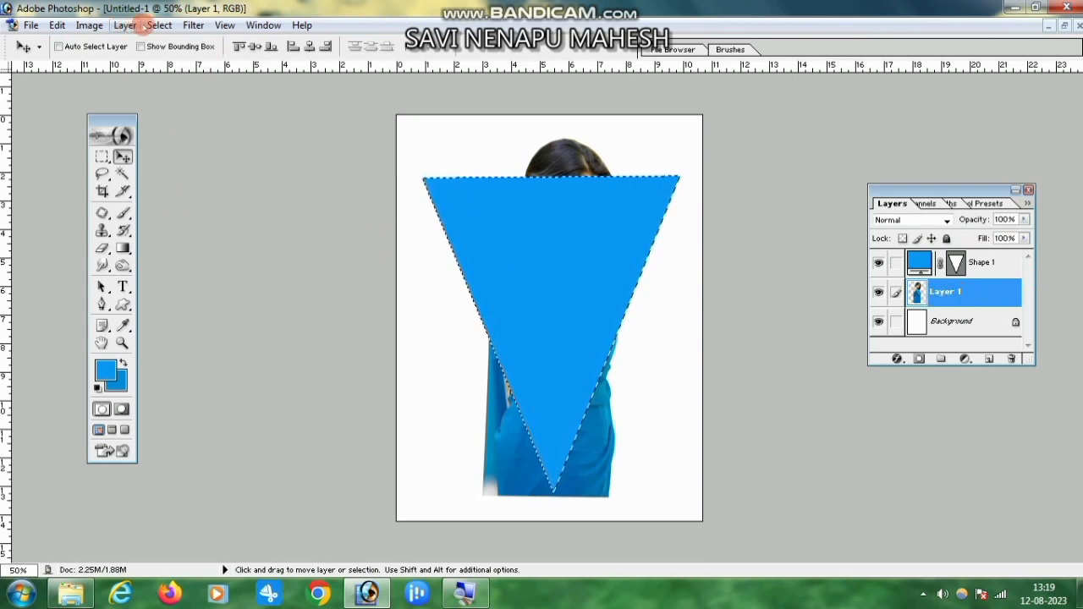
left_click(159, 26)
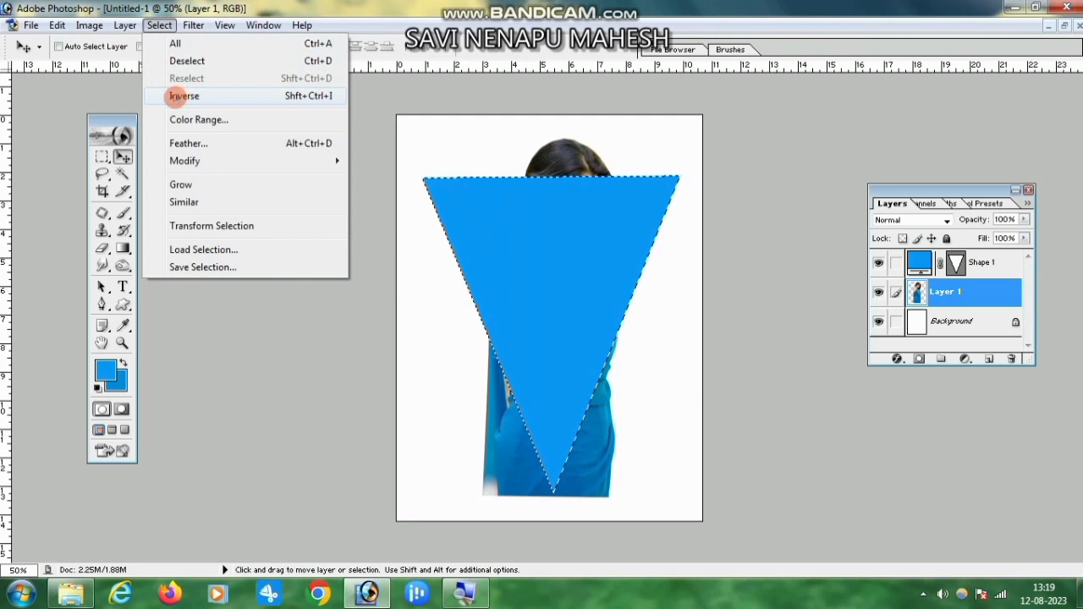
left_click(181, 96)
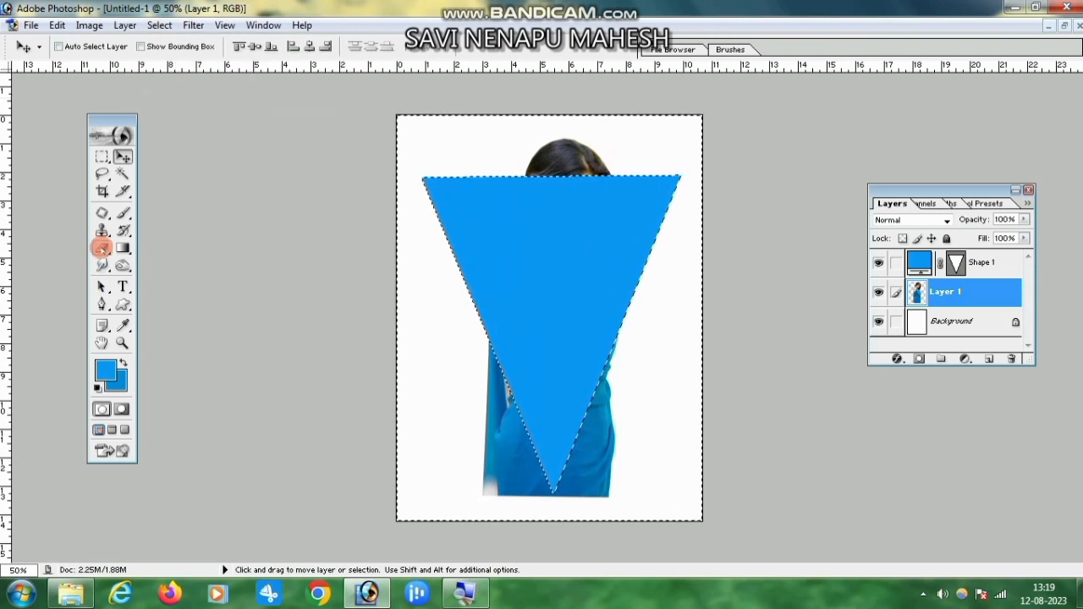
Step: Erase the parts of the woman beyond the triangle's two slanted sides, deselect, and move Layer 1 above the Shape 1 layer
left_click(101, 248)
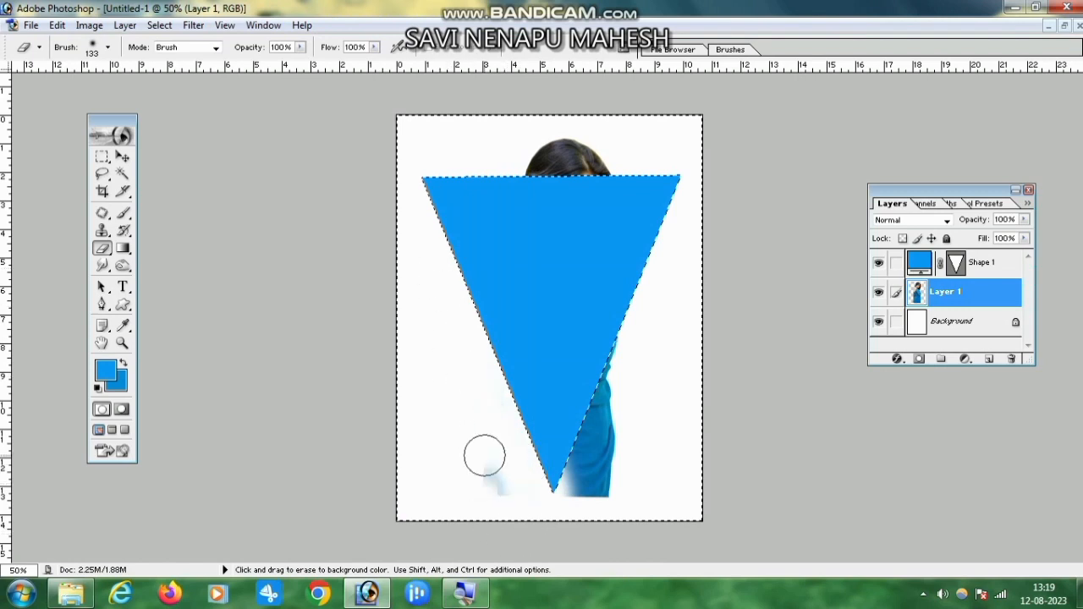
mouse_move(601, 493)
left_mouse_down()
mouse_move(603, 411)
mouse_move(594, 550)
left_mouse_up()
mouse_move(653, 262)
left_mouse_down()
mouse_move(573, 509)
mouse_move(687, 296)
mouse_move(540, 538)
left_mouse_up()
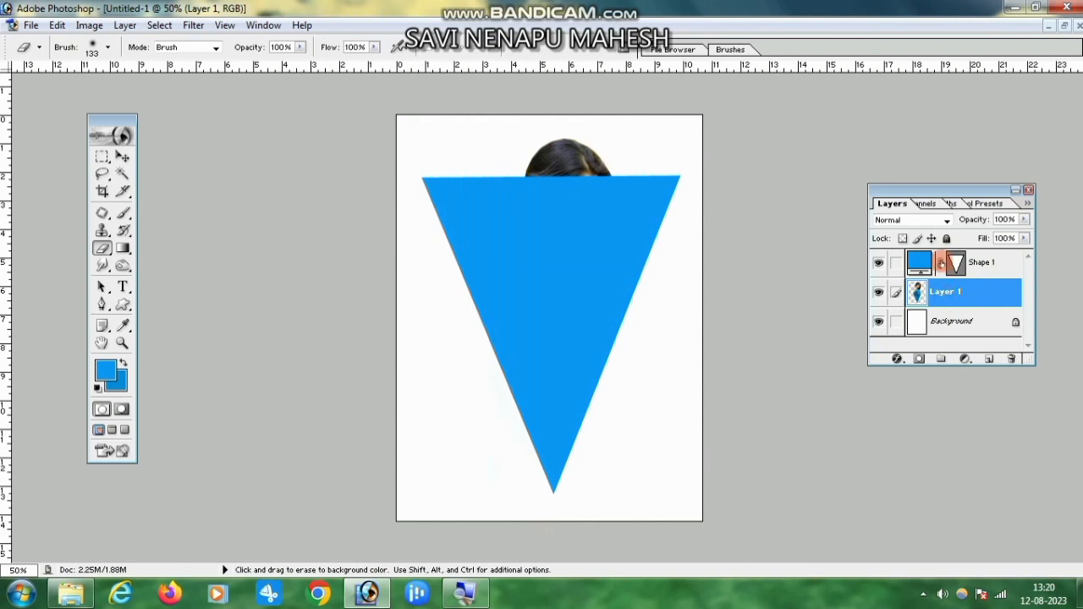
left_click_drag(945, 294, 946, 263)
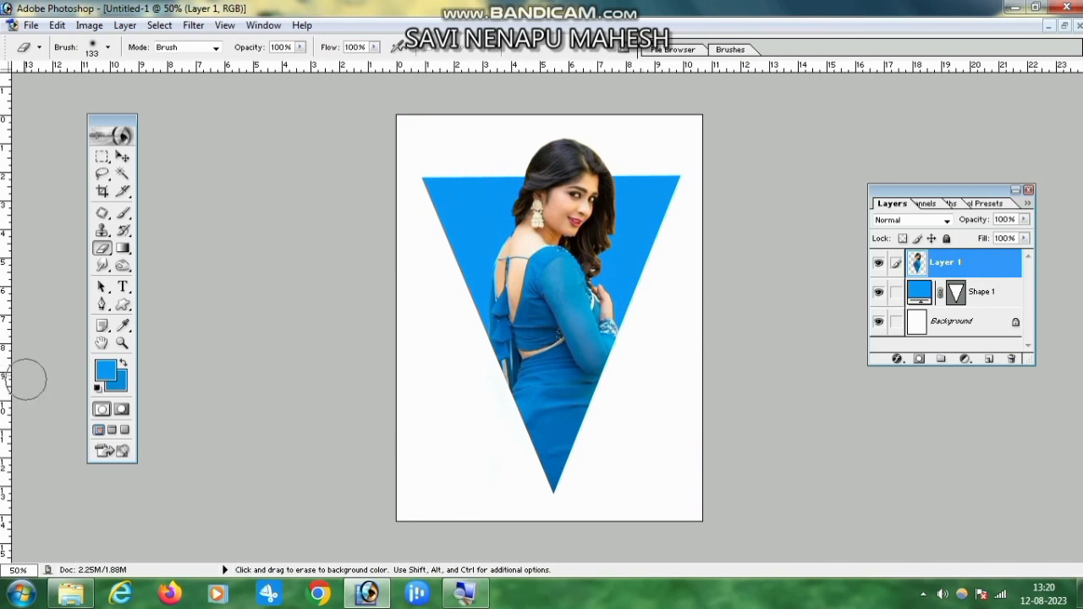
Step: Activate the Smudge tool and choose the 48 px cross-shaped brush
left_click(122, 343)
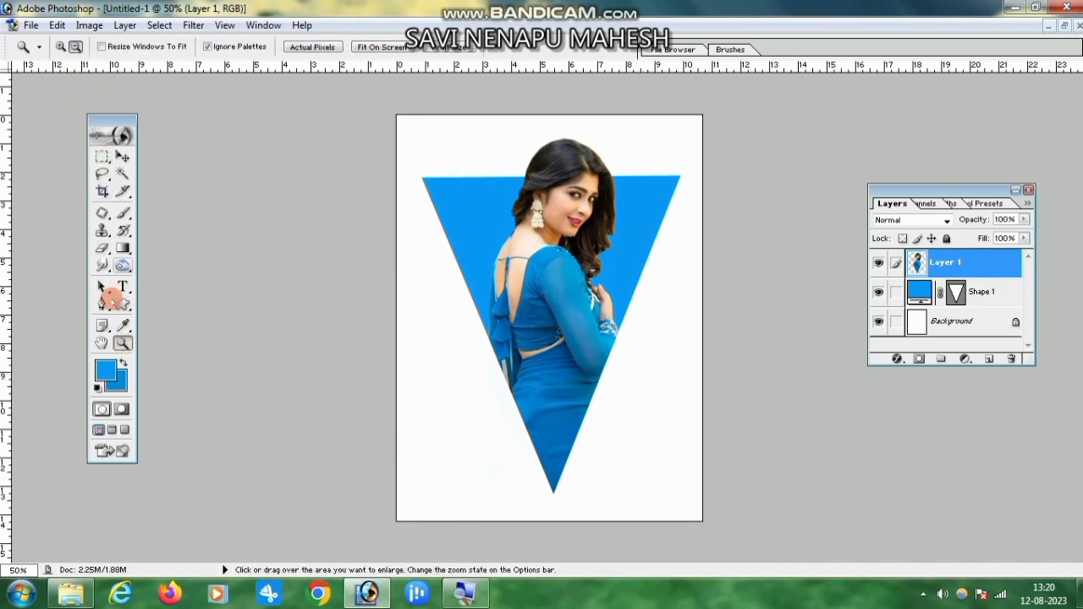
left_click(102, 265)
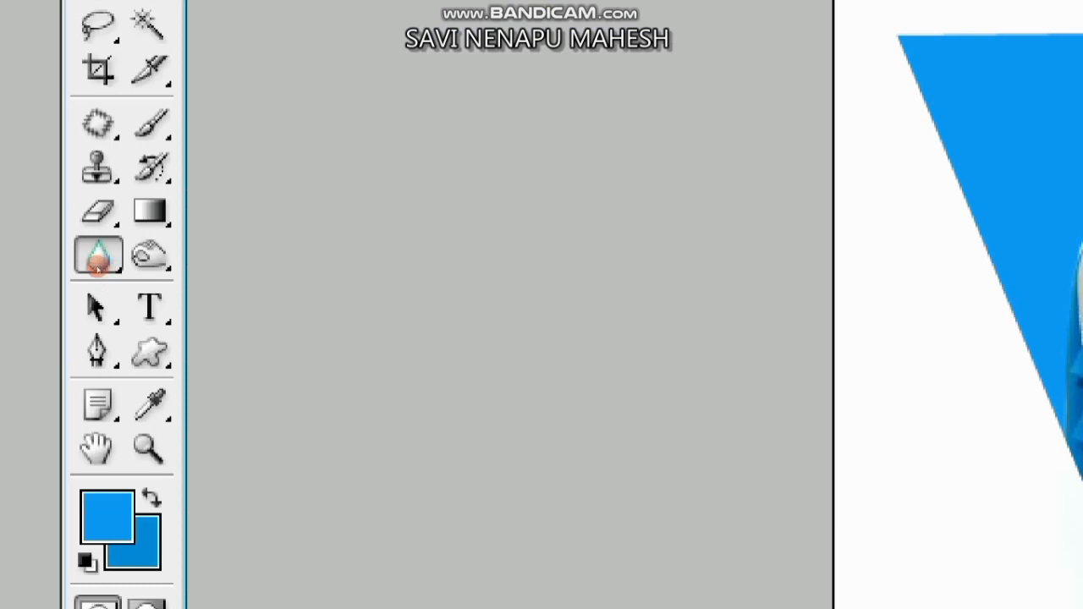
left_click(100, 264)
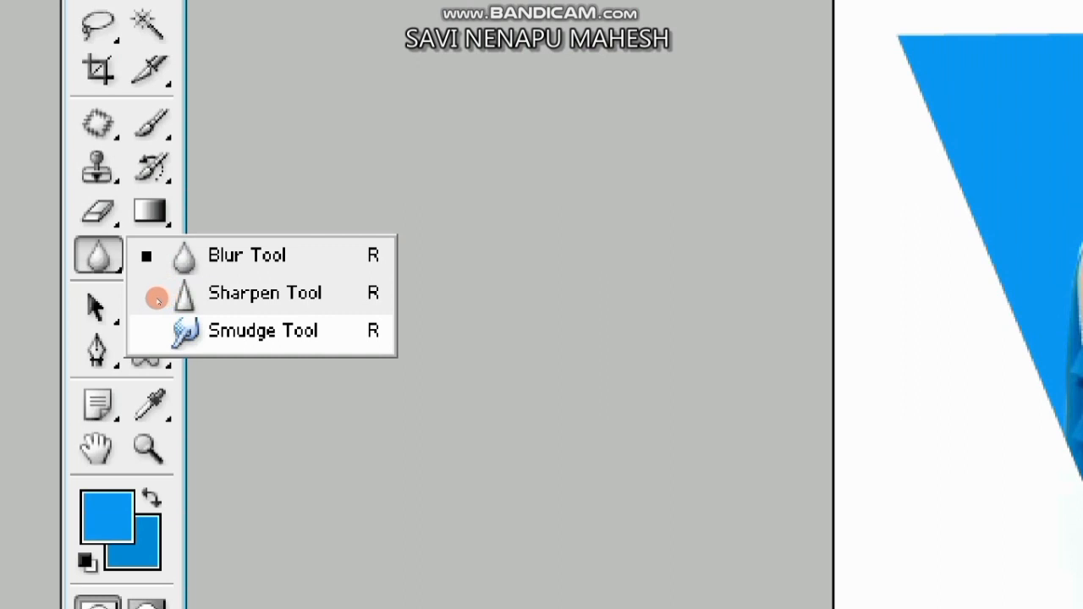
left_click(254, 332)
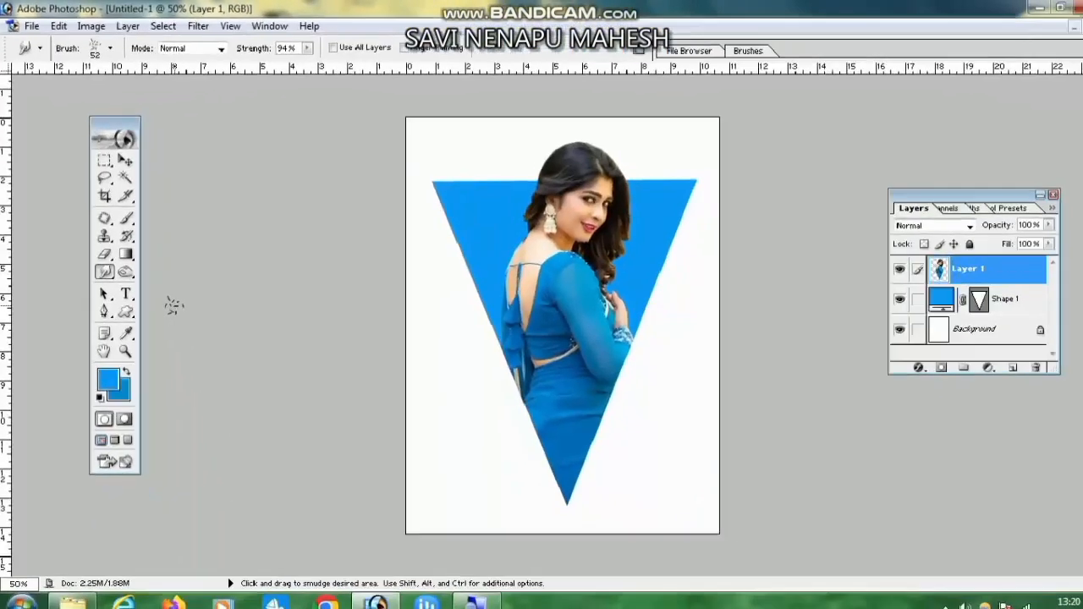
right_click(493, 258)
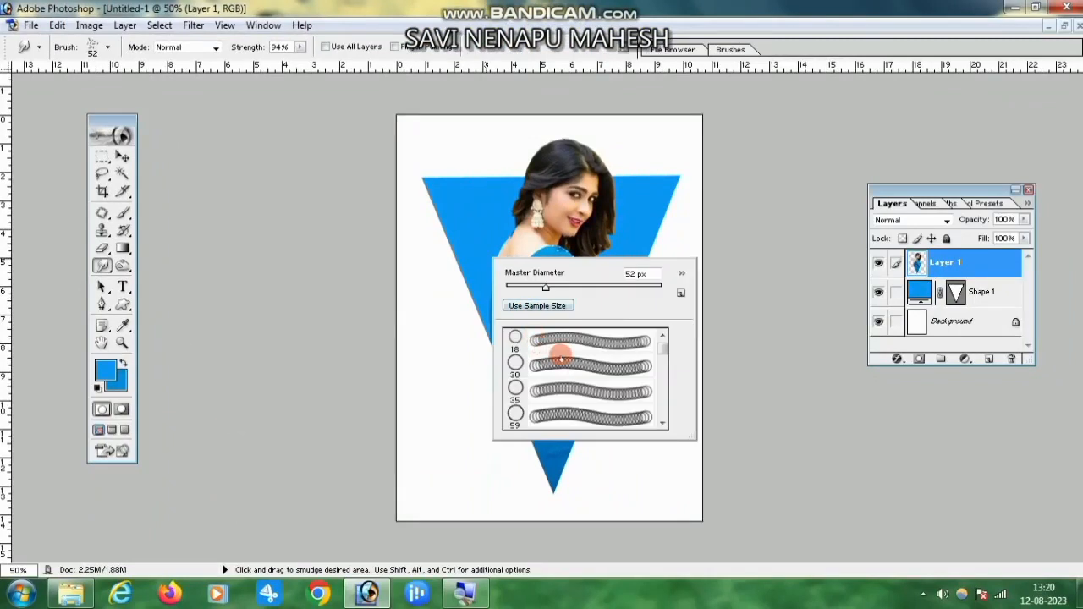
left_click_drag(663, 347, 661, 360)
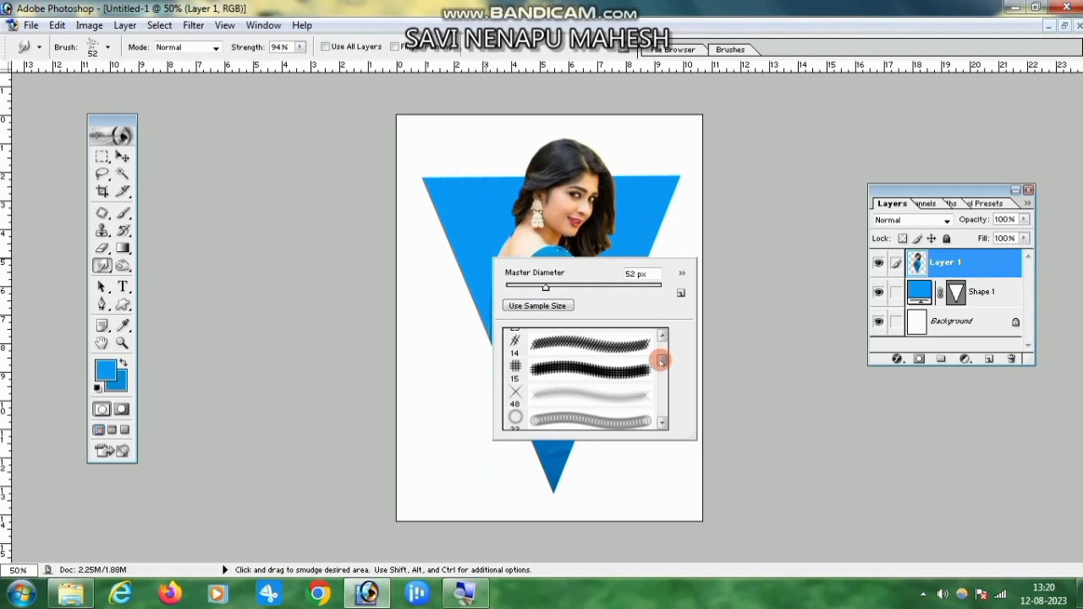
left_click(544, 393)
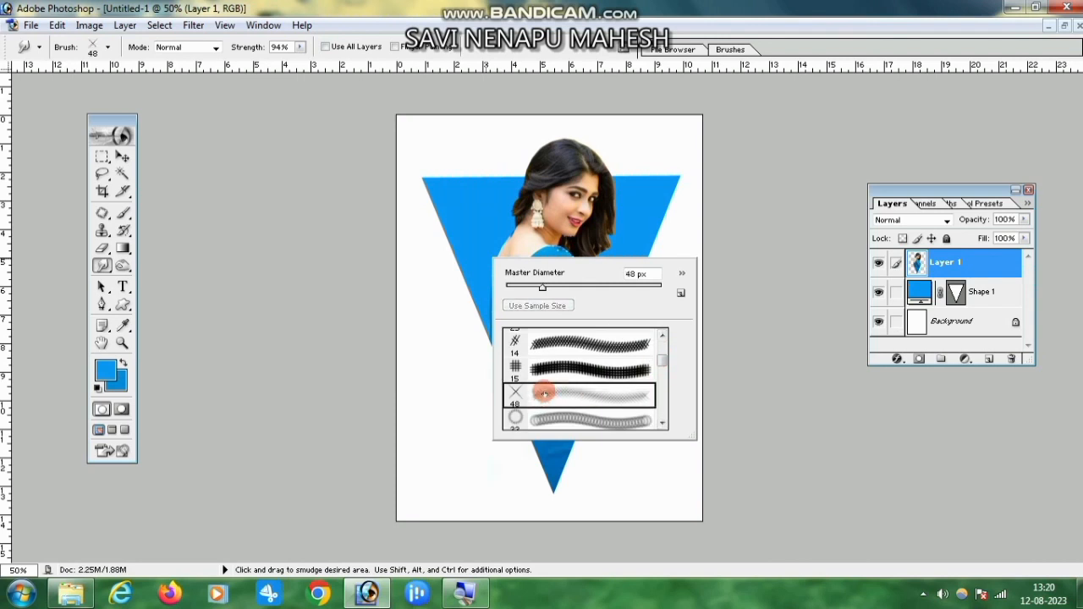
Step: Try smudging the left edge of the woman's skirt downward with the cross-shaped brush enlarged to 116 px, and undo the strokes
right_click(472, 254)
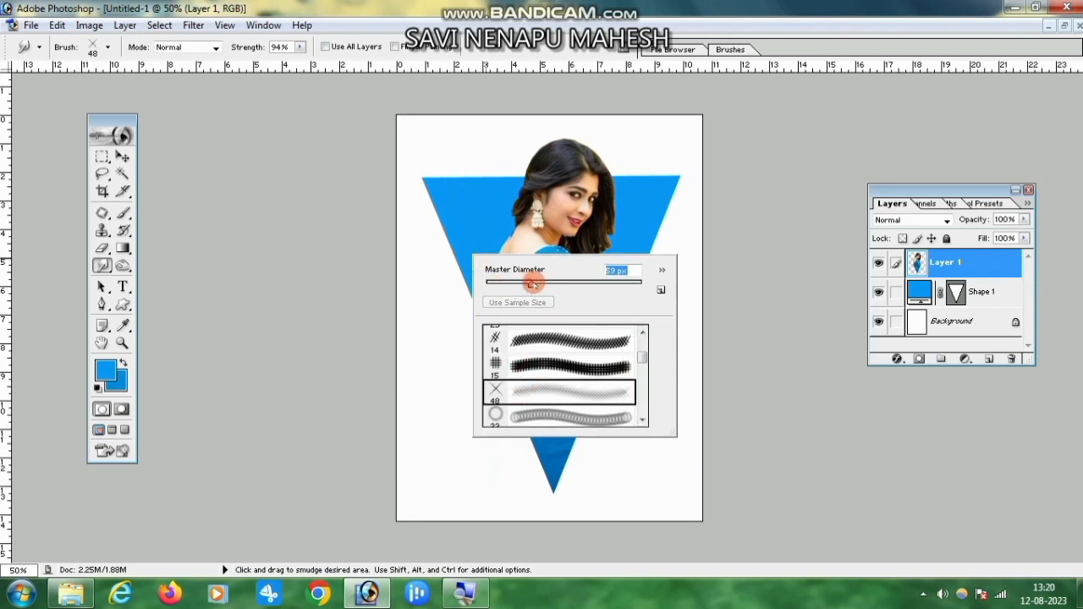
left_click_drag(532, 284, 575, 283)
left_click(449, 275)
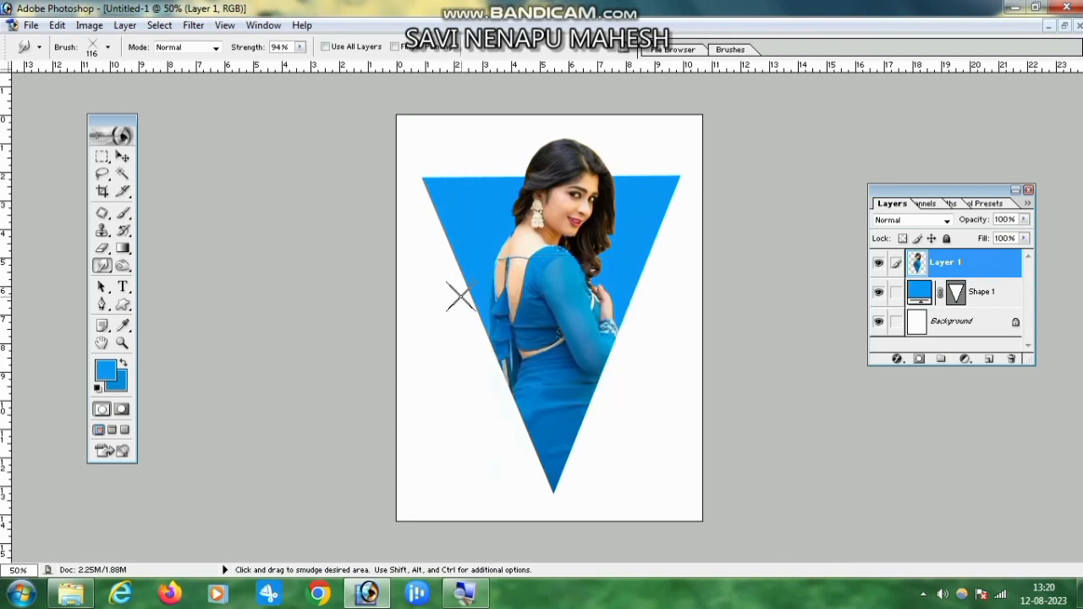
mouse_move(505, 369)
left_mouse_down()
mouse_move(516, 438)
mouse_move(521, 428)
mouse_move(509, 475)
mouse_move(521, 455)
mouse_move(520, 496)
left_mouse_up()
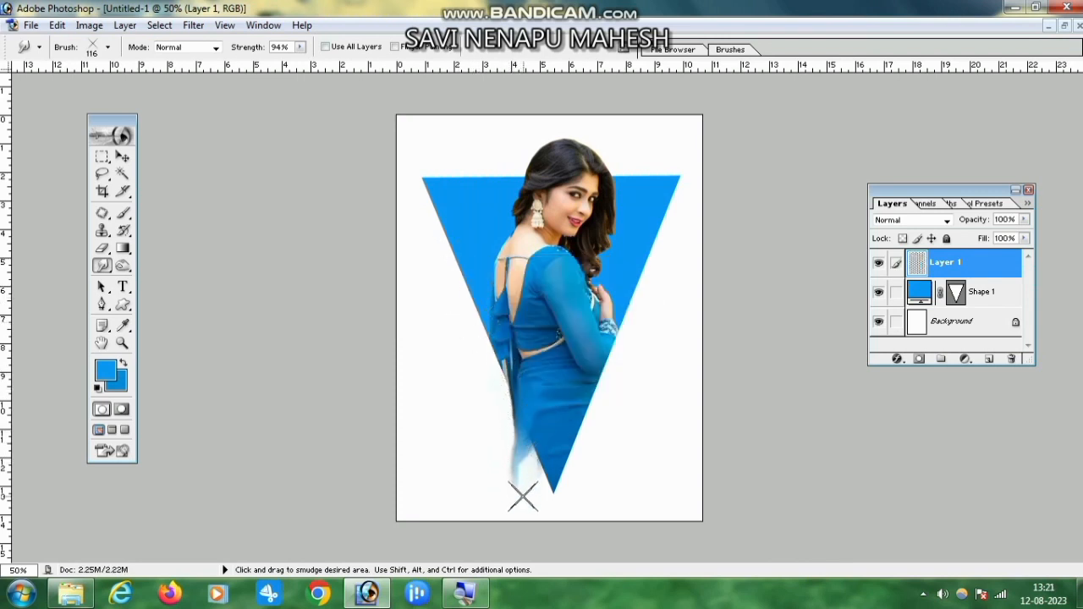
key("ctrl+alt+z")
key("ctrl+alt+z")
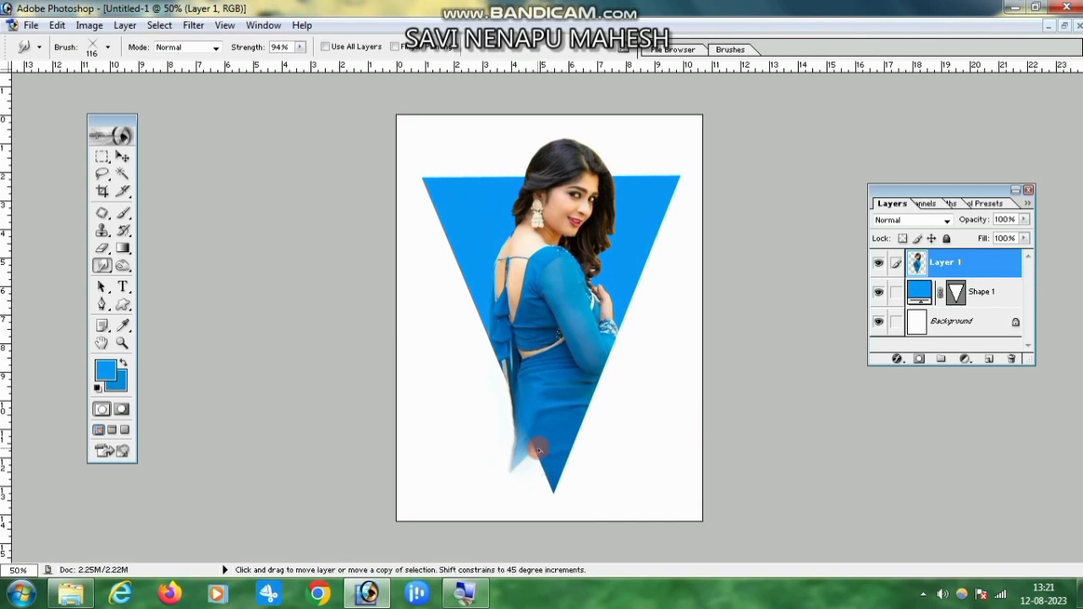
key("ctrl+alt+z")
Step: Set the smudge brush diameter to 33 px and smudge the skirt's lower left edge and pointed tip downward into streaks
right_click(539, 415)
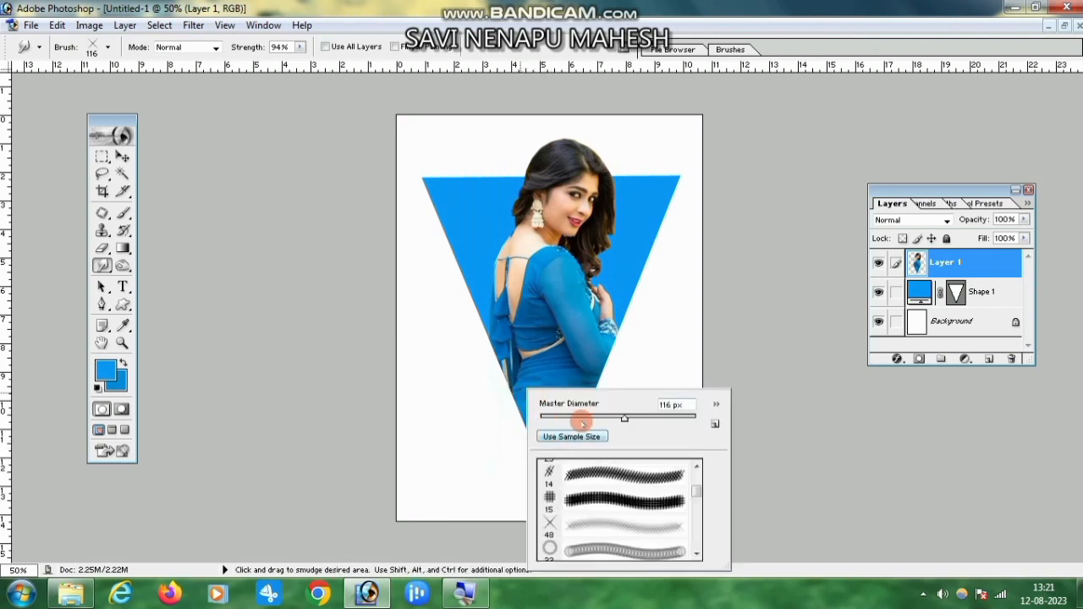
left_click_drag(578, 417, 520, 425)
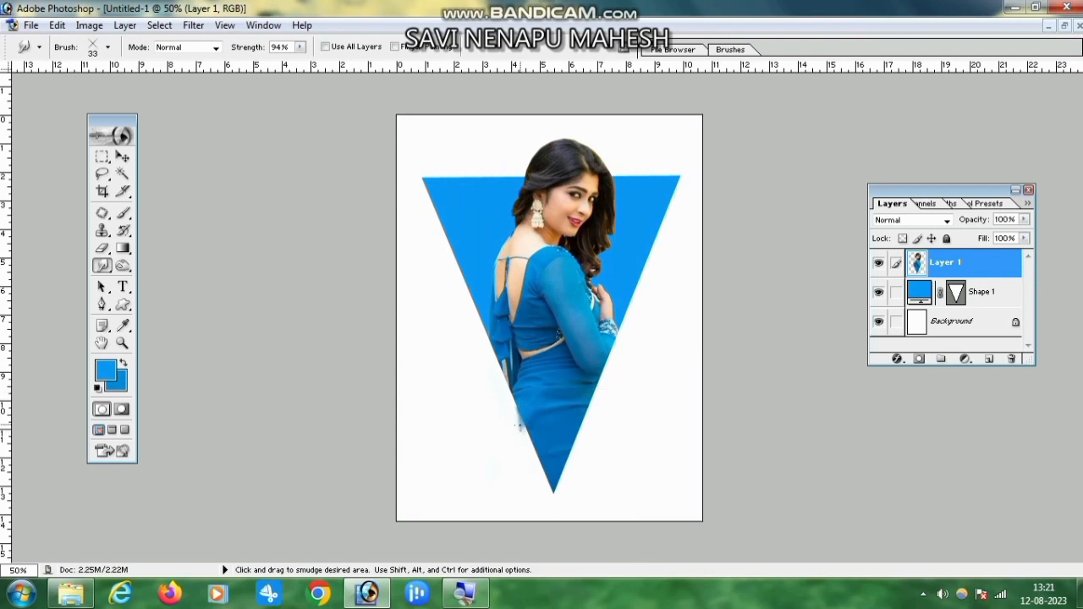
left_click_drag(516, 463, 522, 466)
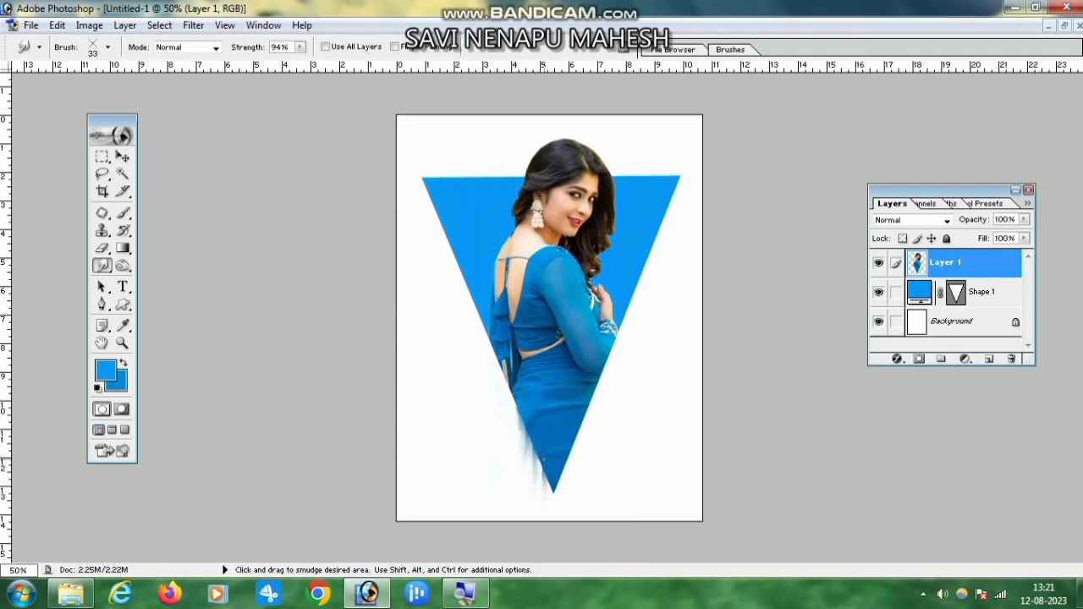
left_click_drag(541, 455, 545, 518)
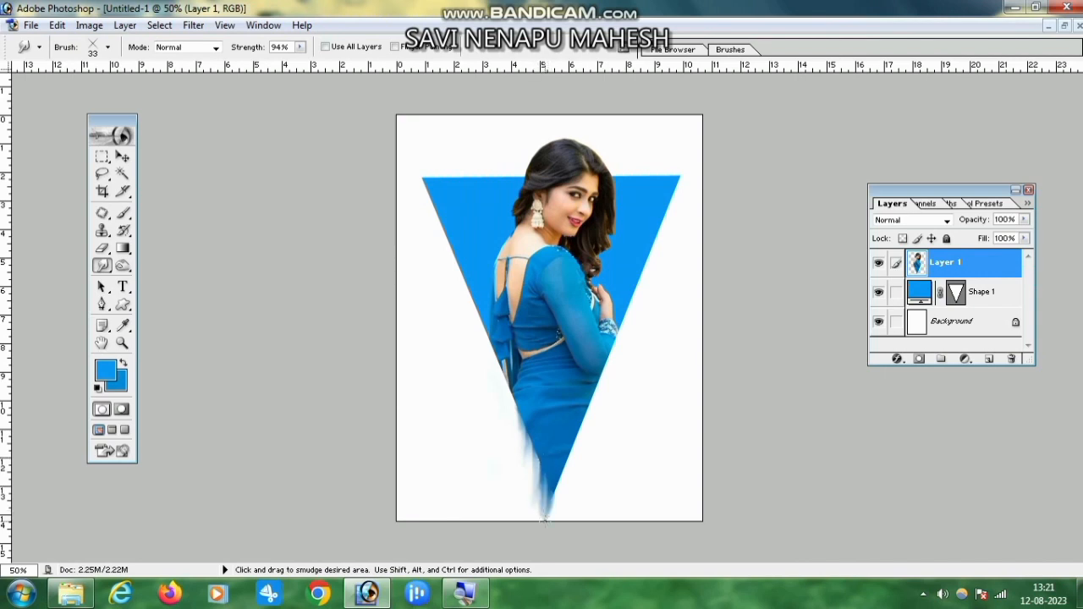
left_click_drag(561, 471, 559, 521)
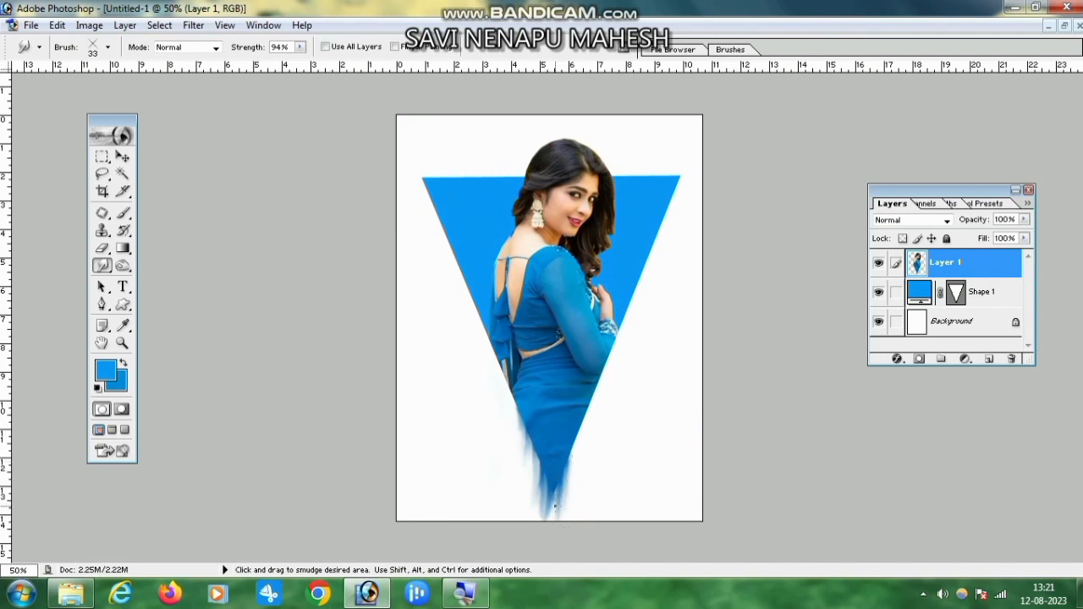
Step: Choose the 28 px scattered-texture brush for the Smudge tool and set its master diameter to 42 px
right_click(593, 458)
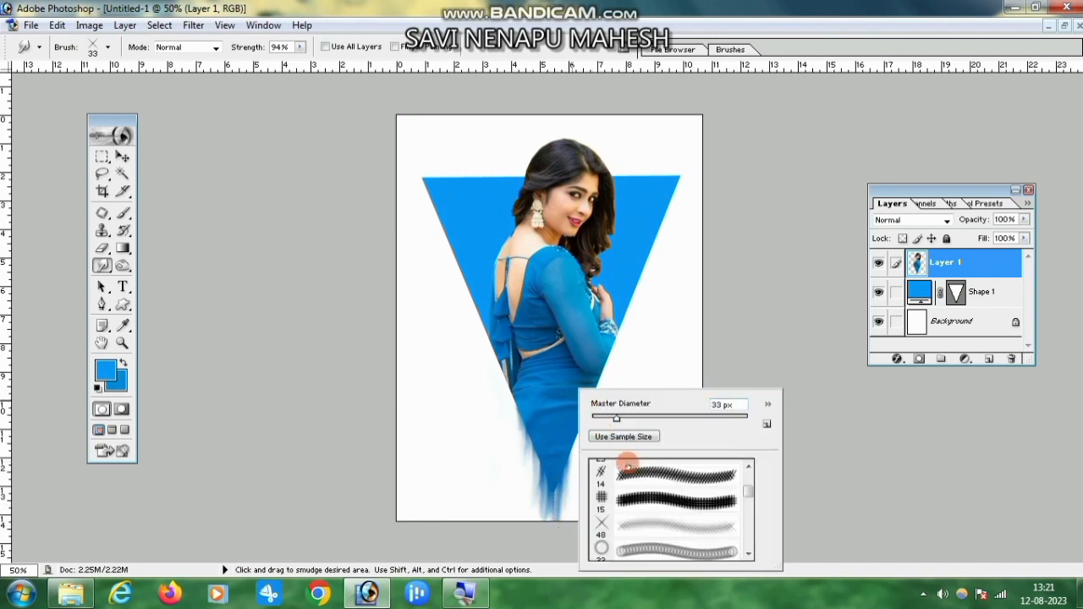
scroll(633, 488, "down", 5)
scroll(631, 486, "down", 4)
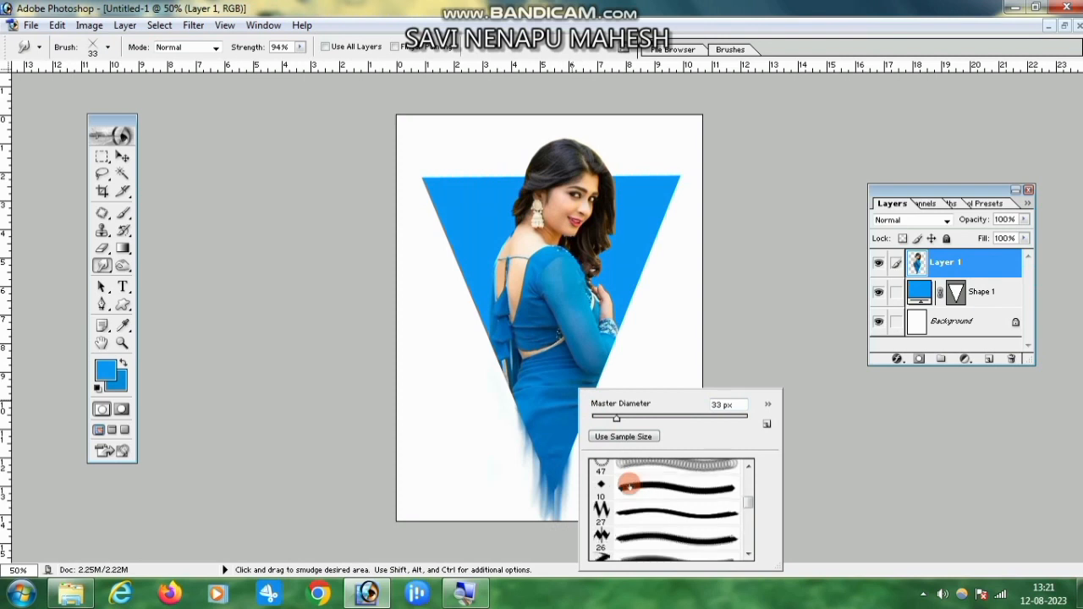
scroll(629, 486, "down", 6)
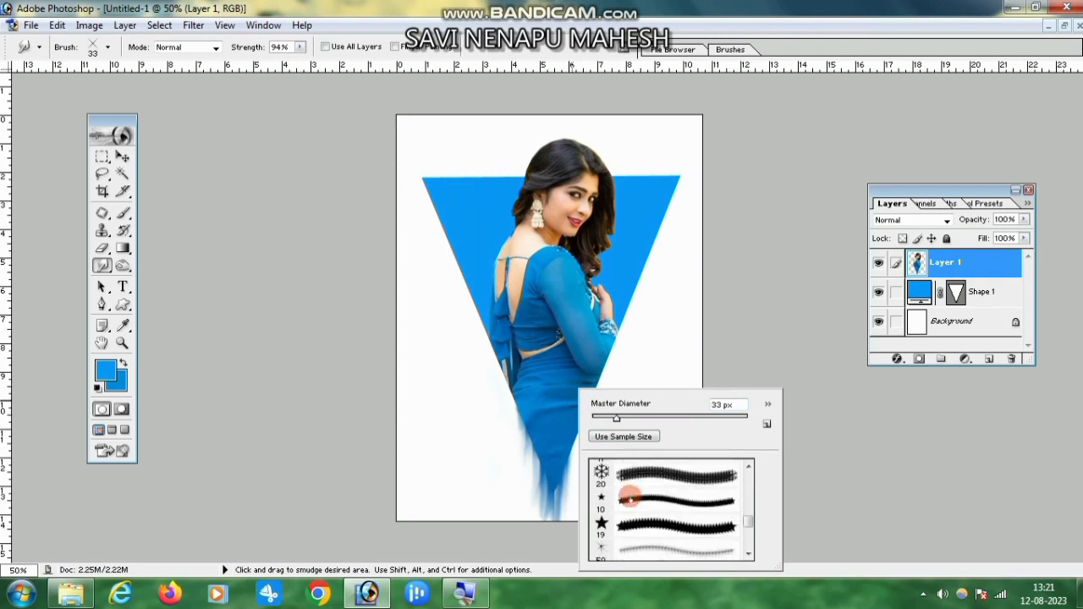
scroll(628, 520, "down", 4)
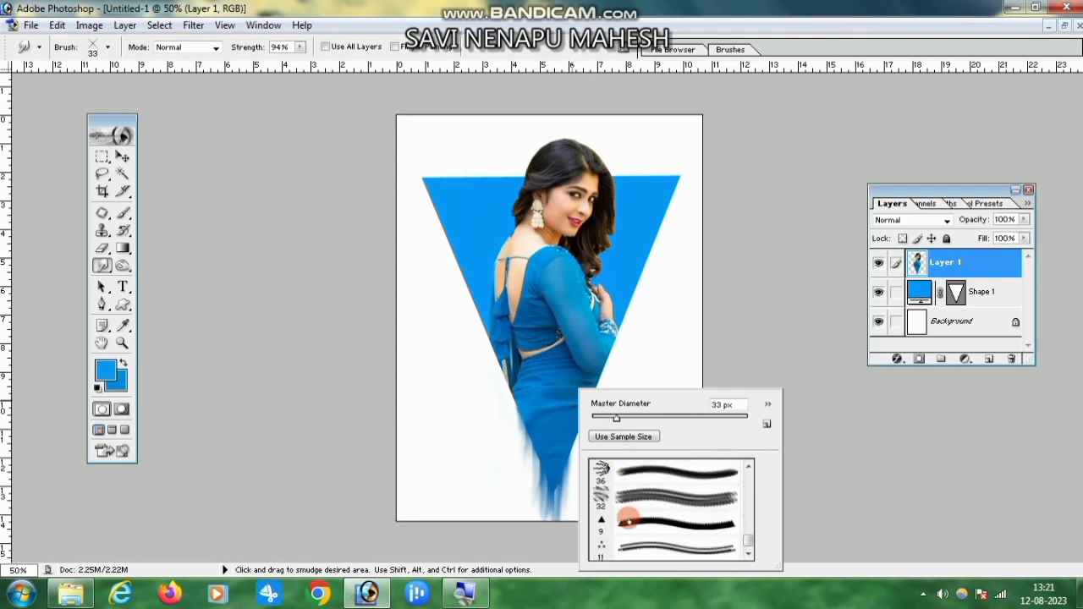
left_click(610, 476)
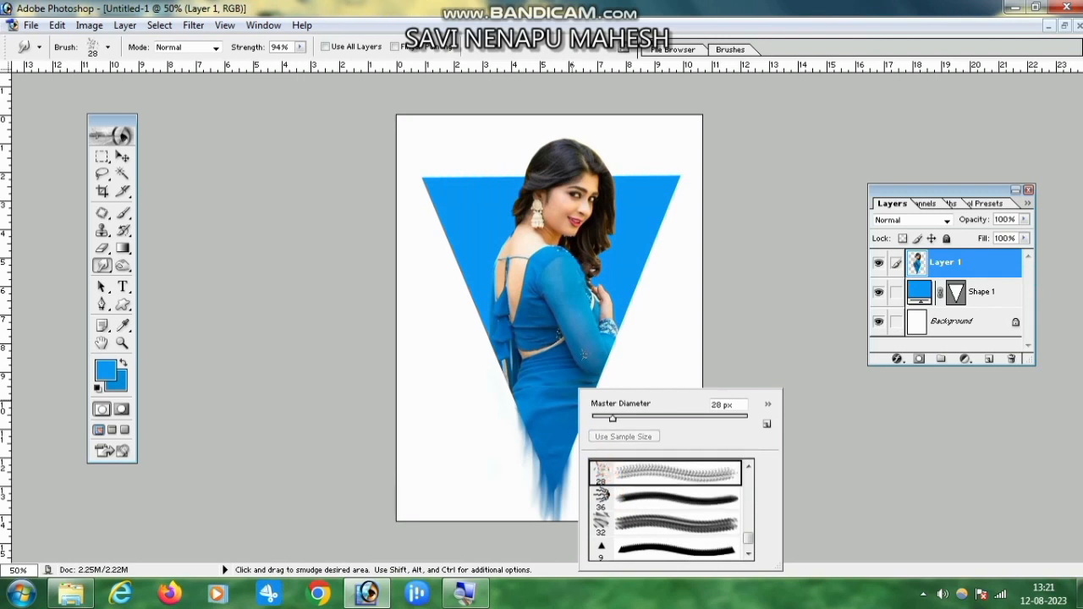
left_click_drag(634, 382, 642, 383)
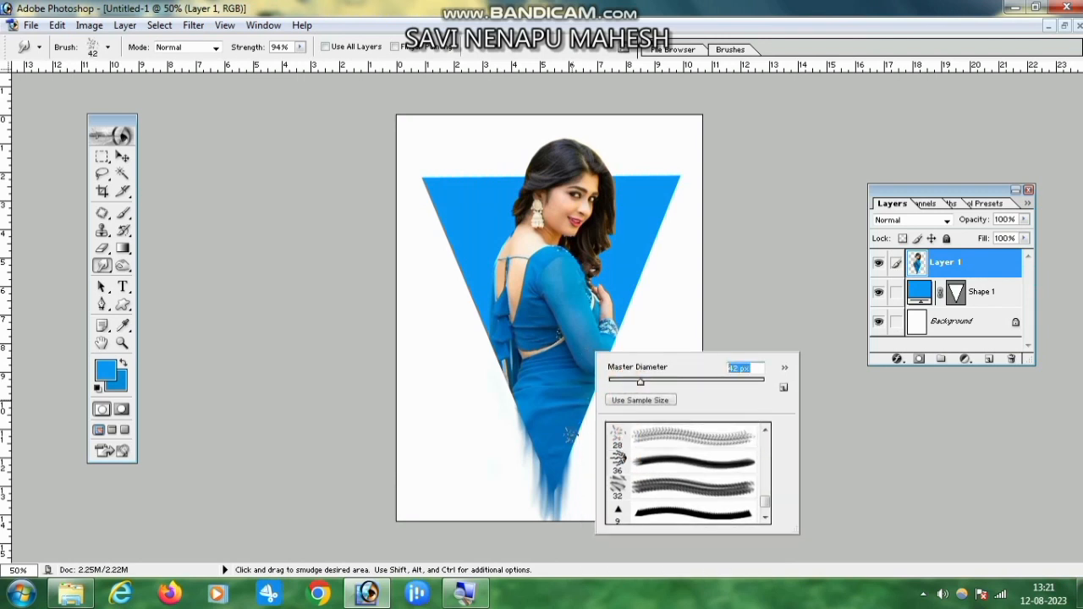
Step: Smudge both slanted edges of the woman's skirt downward into dripping streaks, from the tip up to the elbow and the hanging blouse ties
mouse_move(573, 435)
left_mouse_down()
mouse_move(577, 464)
mouse_move(581, 441)
mouse_move(561, 522)
left_mouse_up()
left_click_drag(534, 449, 518, 499)
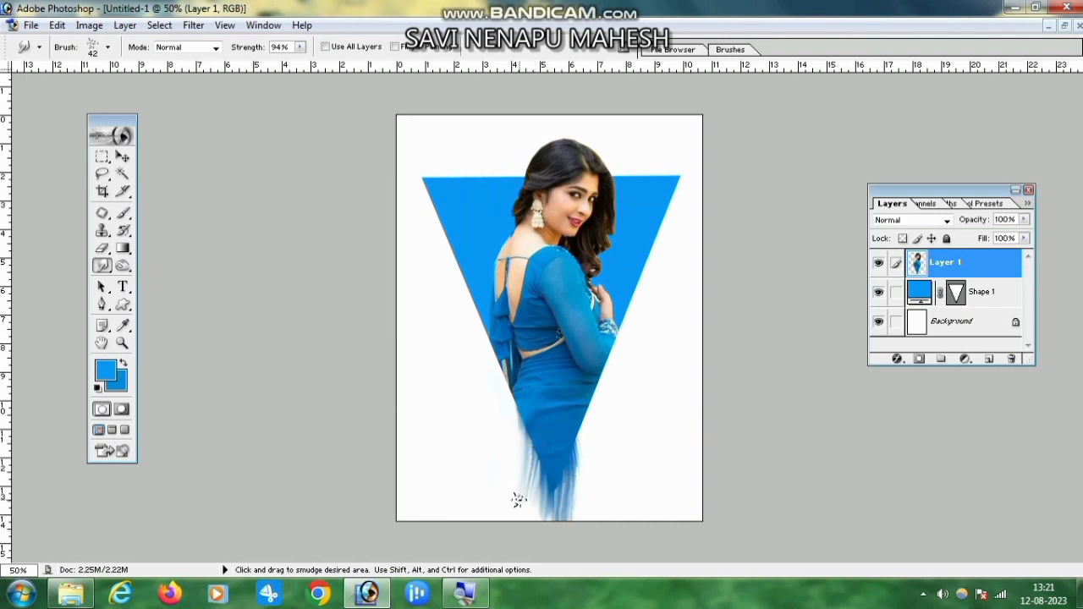
mouse_move(514, 412)
left_mouse_down()
mouse_move(513, 471)
mouse_move(512, 428)
mouse_move(527, 521)
mouse_move(521, 461)
mouse_move(537, 518)
left_mouse_up()
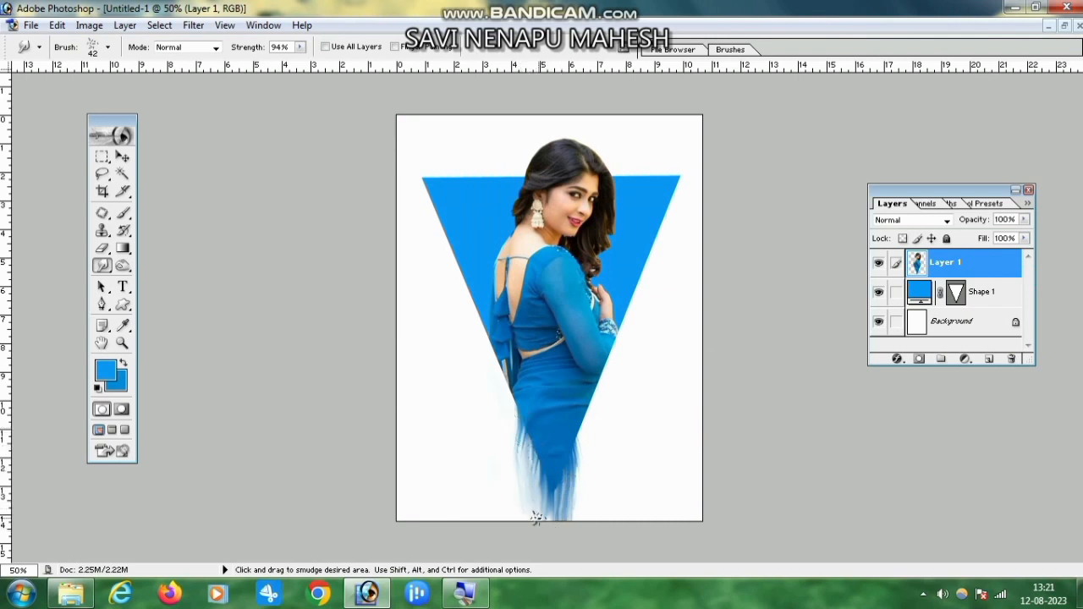
left_click_drag(512, 381, 513, 470)
left_click_drag(600, 388, 589, 446)
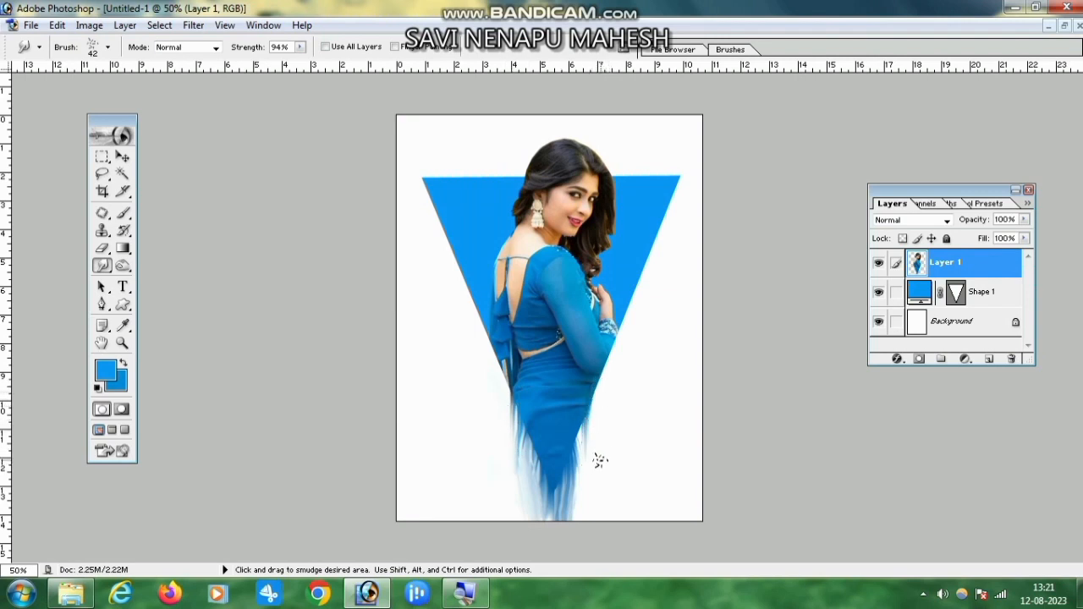
left_click_drag(605, 375, 601, 433)
left_click_drag(615, 348, 609, 433)
left_click_drag(592, 412, 581, 490)
left_click_drag(585, 424, 585, 464)
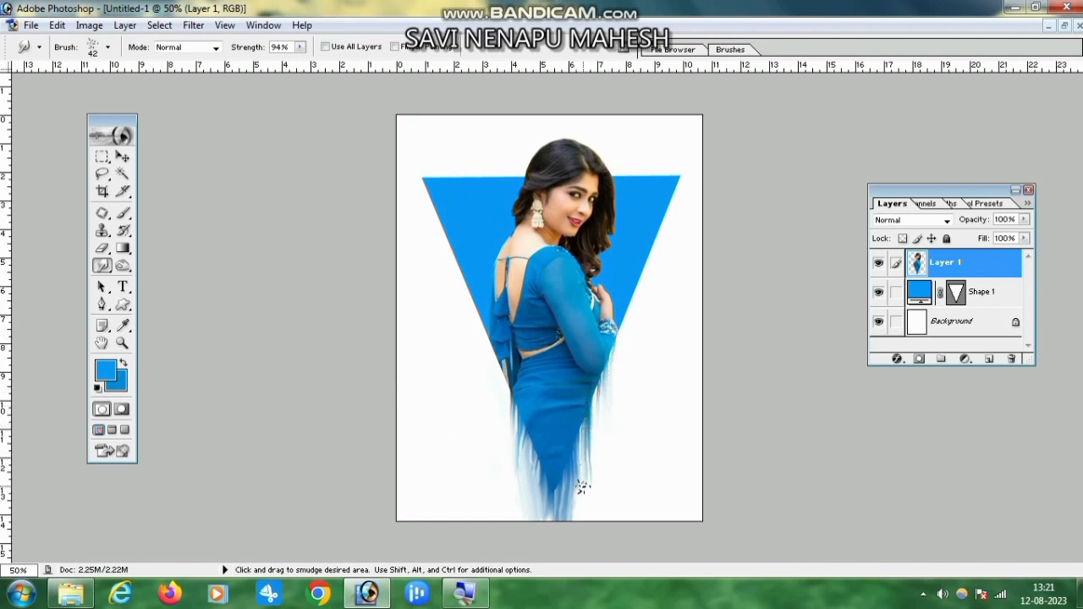
left_click_drag(491, 364, 506, 435)
mouse_move(501, 378)
left_mouse_down()
mouse_move(503, 449)
mouse_move(505, 402)
mouse_move(522, 476)
left_mouse_up()
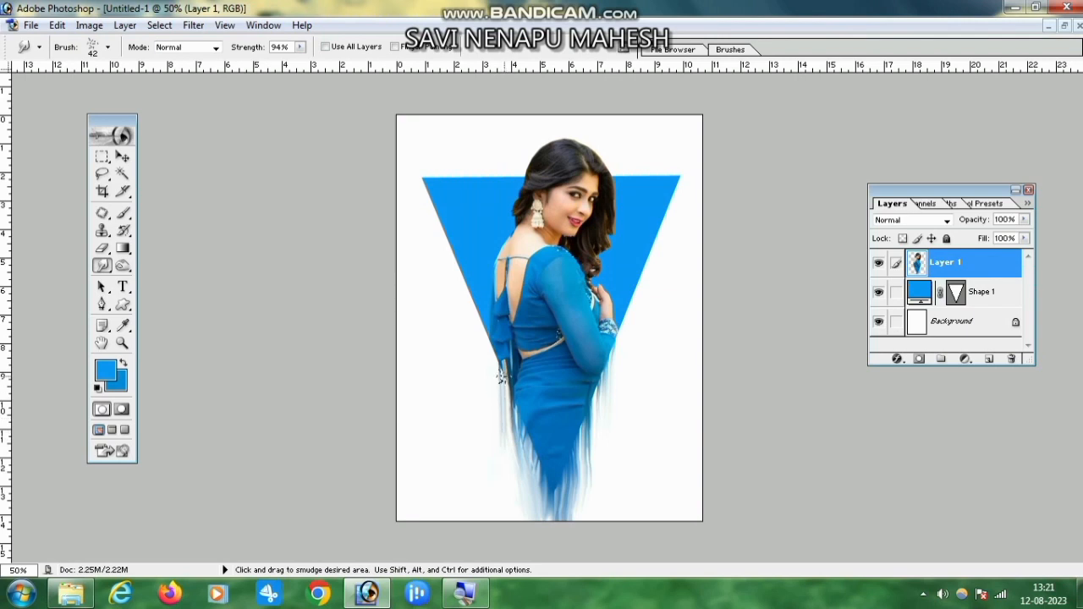
Step: Smudge the hanging blouse ties and the skirt edge beneath them downward into longer streaks
mouse_move(502, 376)
left_mouse_down()
mouse_move(504, 429)
mouse_move(525, 464)
left_mouse_up()
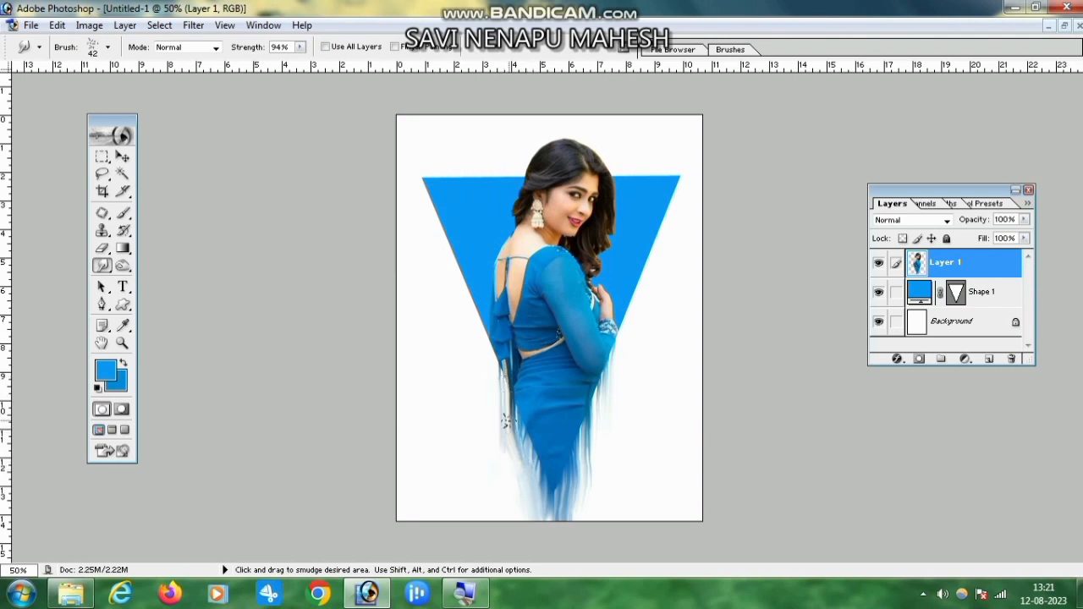
left_click_drag(506, 421, 510, 461)
left_click_drag(500, 388, 505, 476)
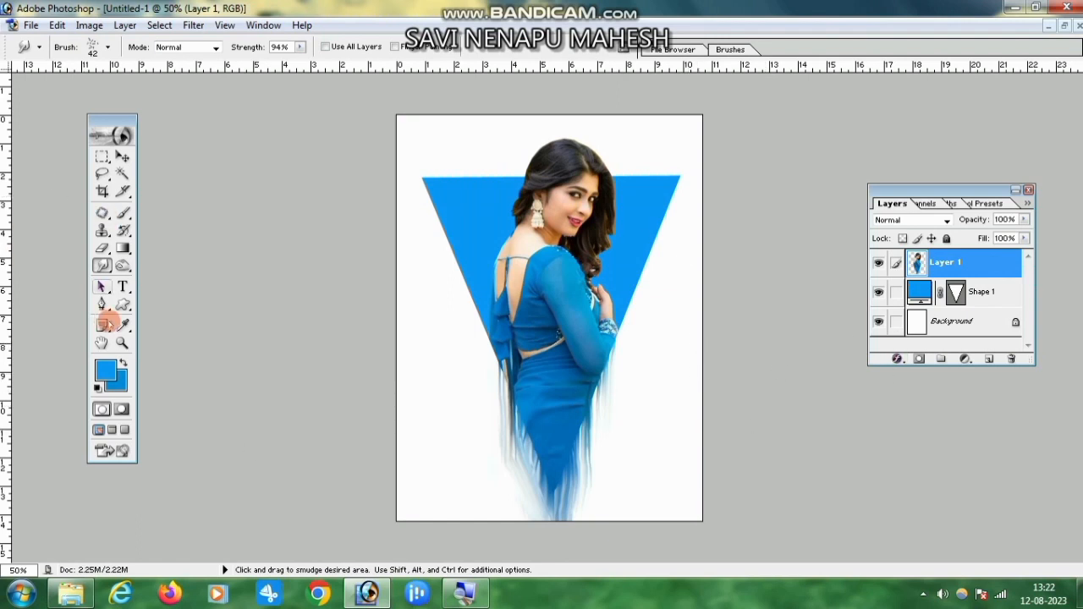
Step: Rasterize the Shape 1 triangle layer
left_click(122, 343)
left_click(123, 157)
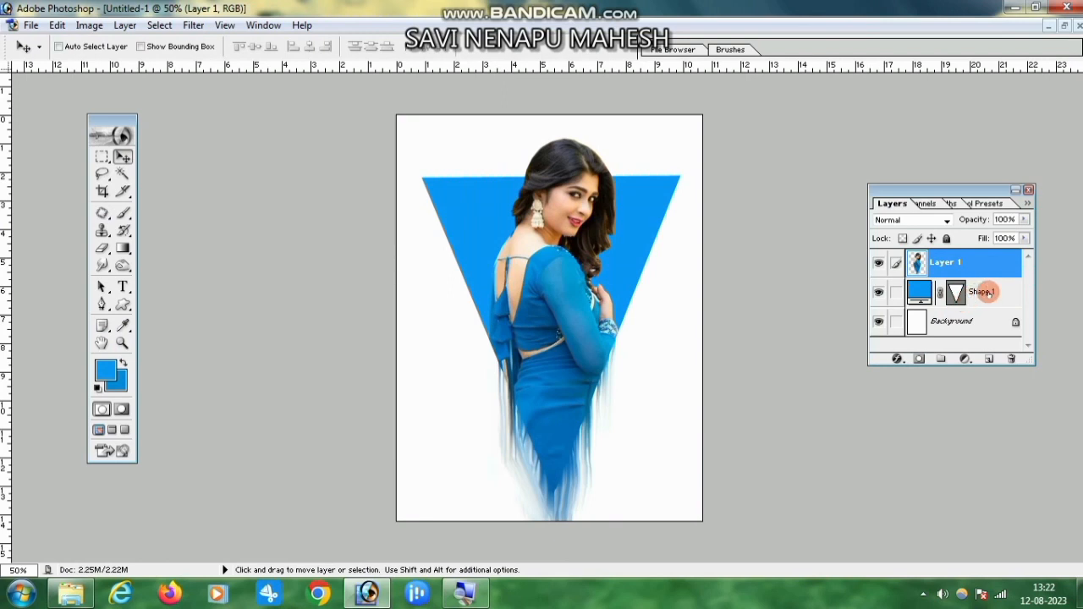
left_click(961, 296)
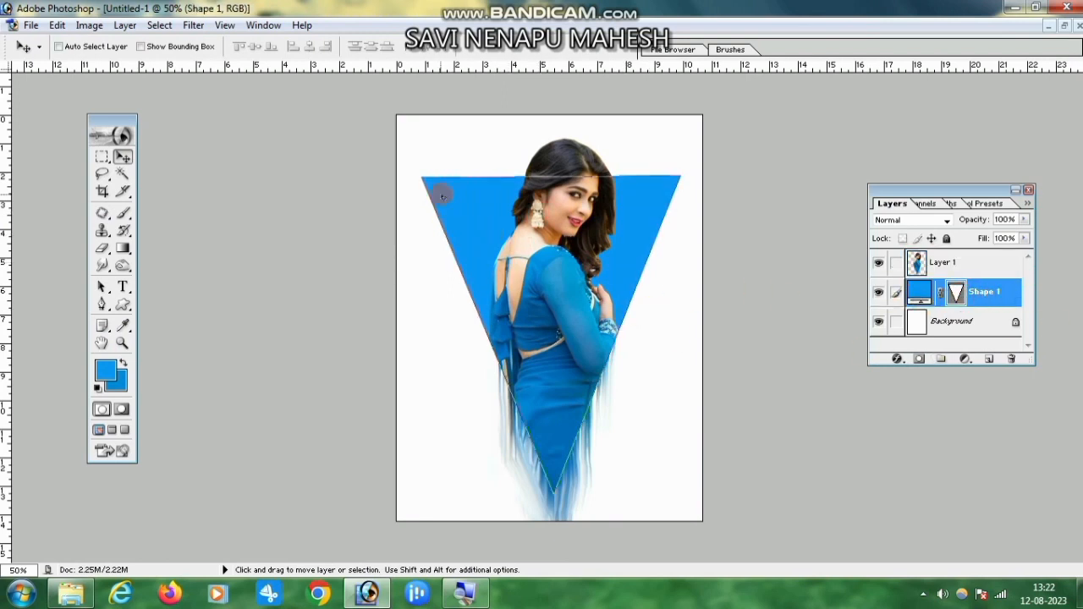
right_click(986, 296)
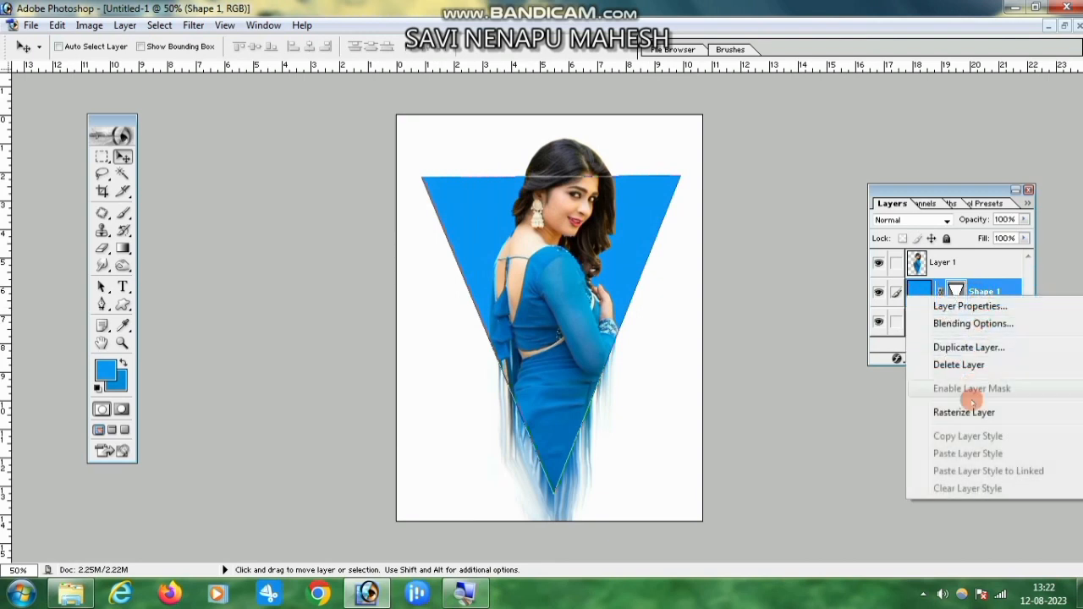
left_click(957, 412)
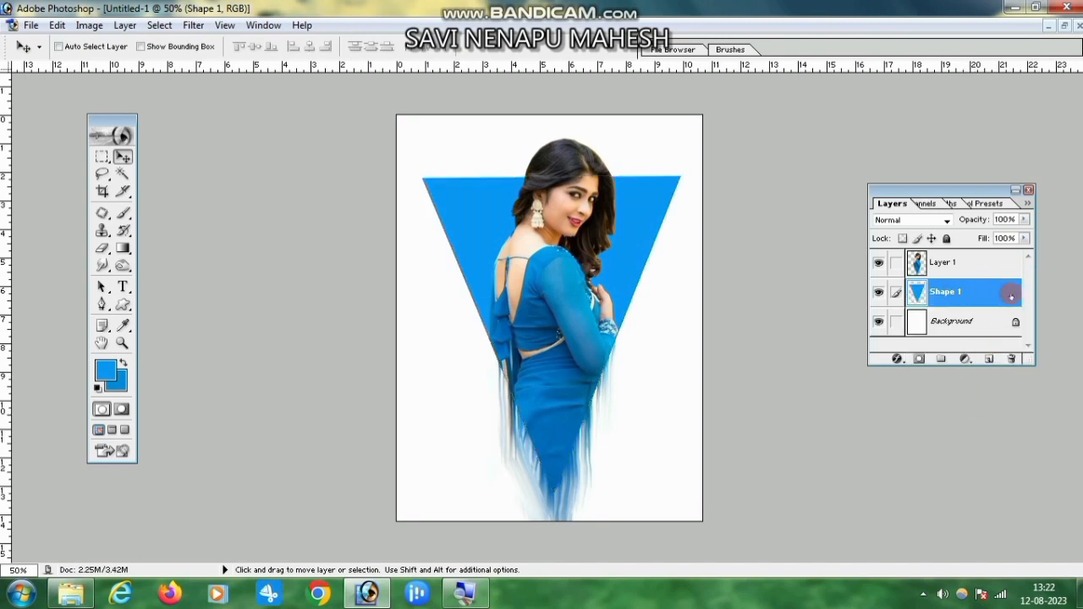
Step: Smudge the lower parts of both slanted edges of the blue triangle downward into dripping streaks
left_click(101, 265)
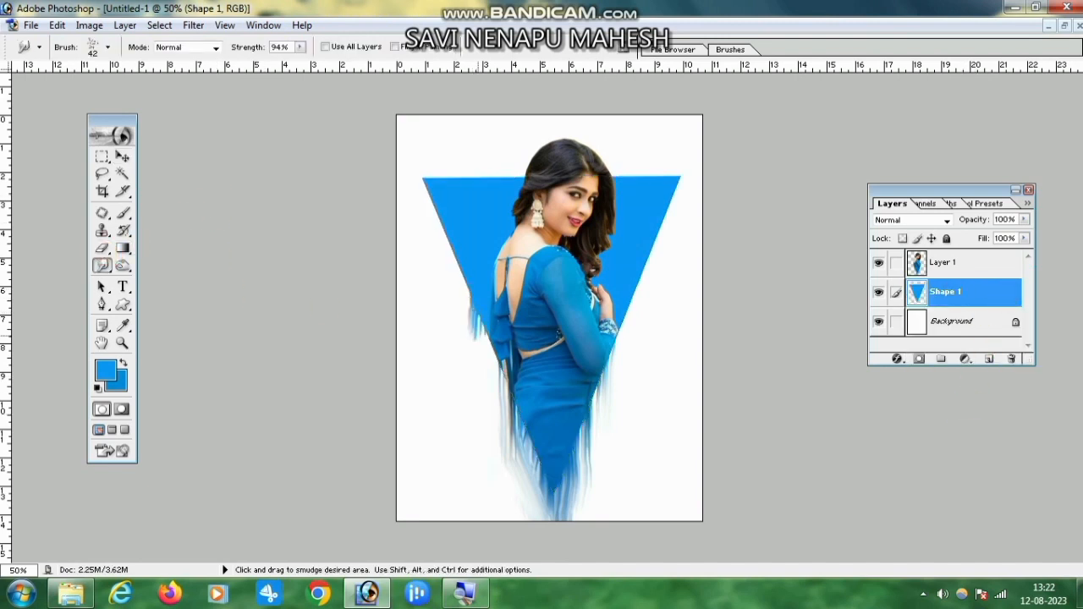
left_click_drag(478, 330, 487, 367)
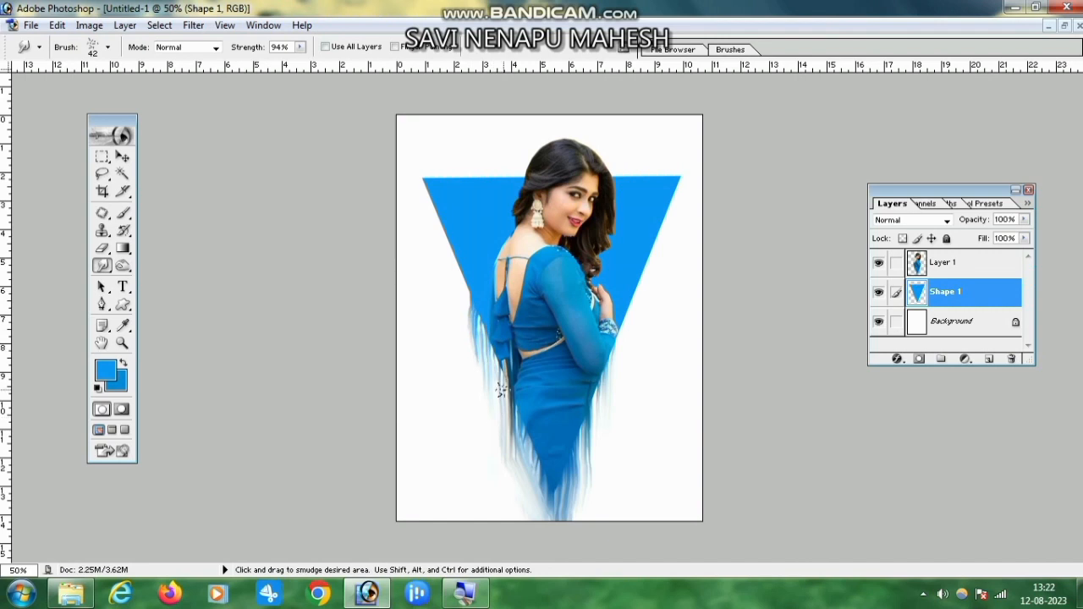
left_click_drag(637, 292, 631, 334)
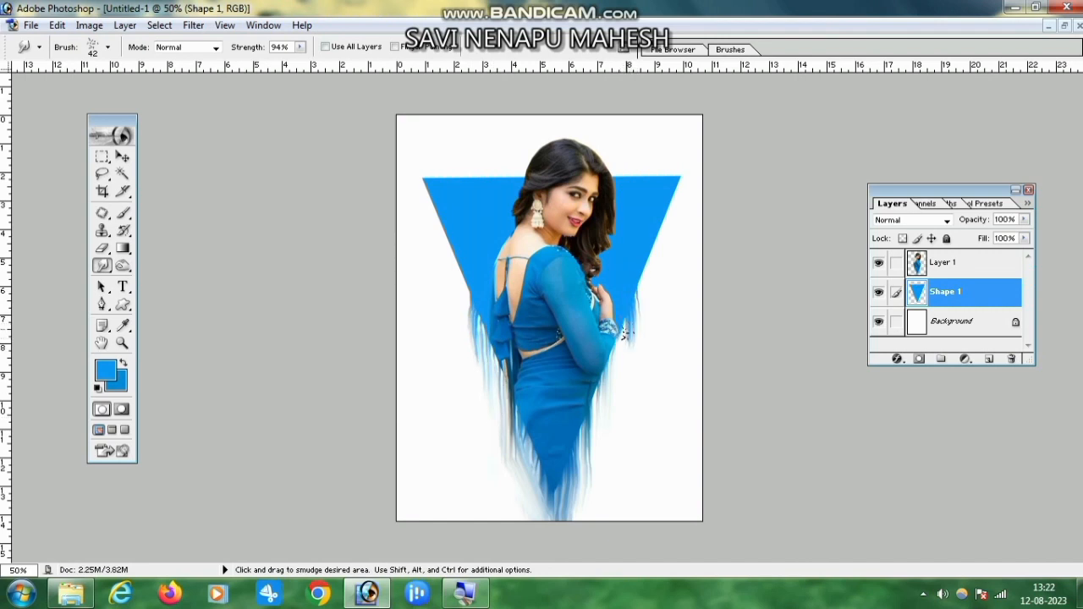
Step: Apply the Lighting Effects filter to the Background layer with the Flashlight style
left_click(953, 322)
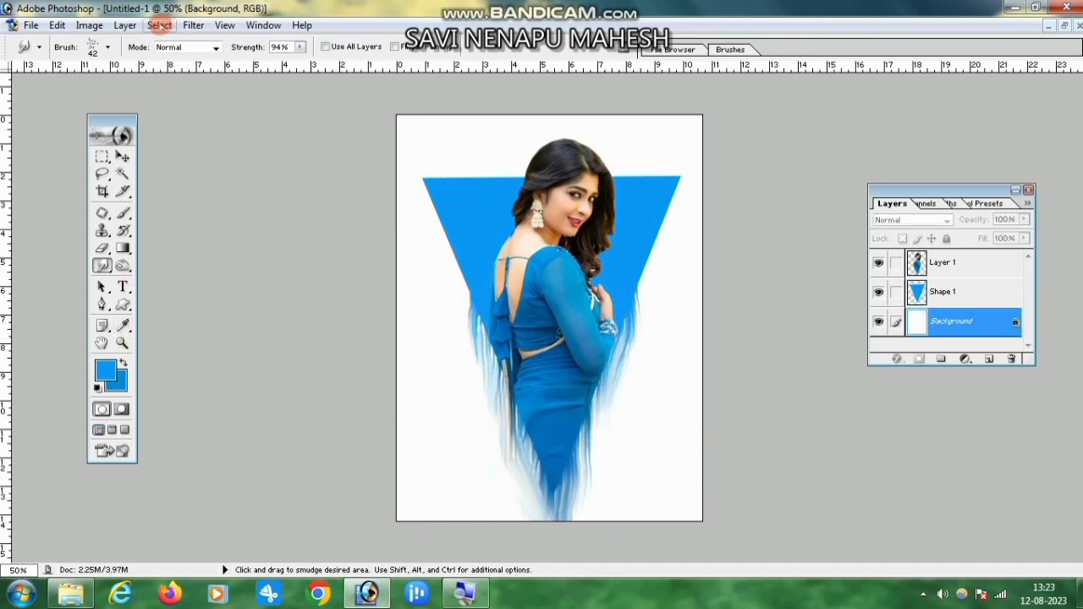
left_click(193, 24)
mouse_move(245, 228)
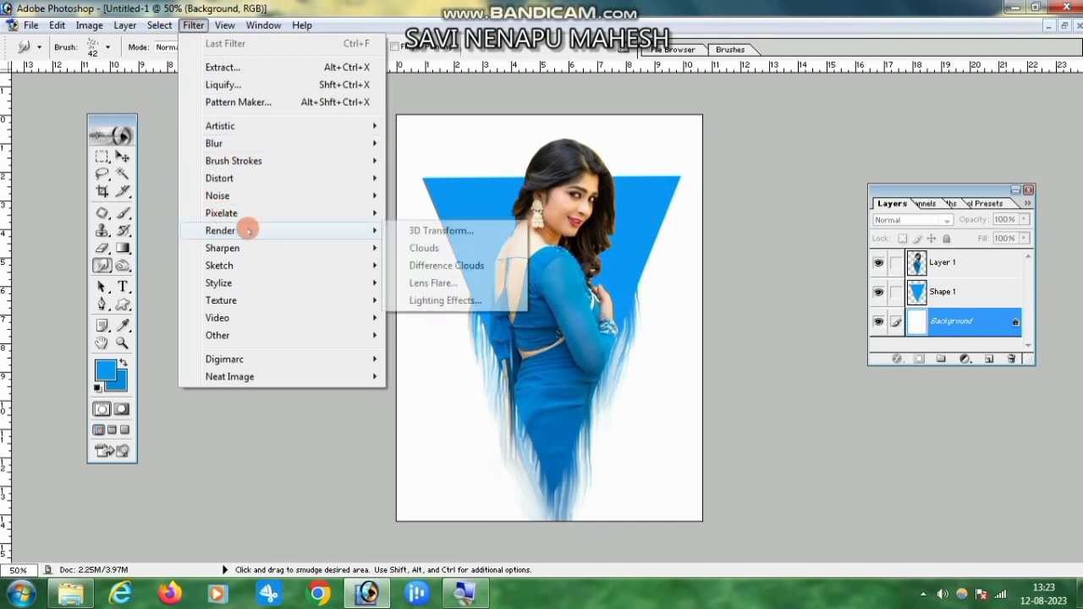
left_click(445, 301)
left_click_drag(584, 150, 779, 187)
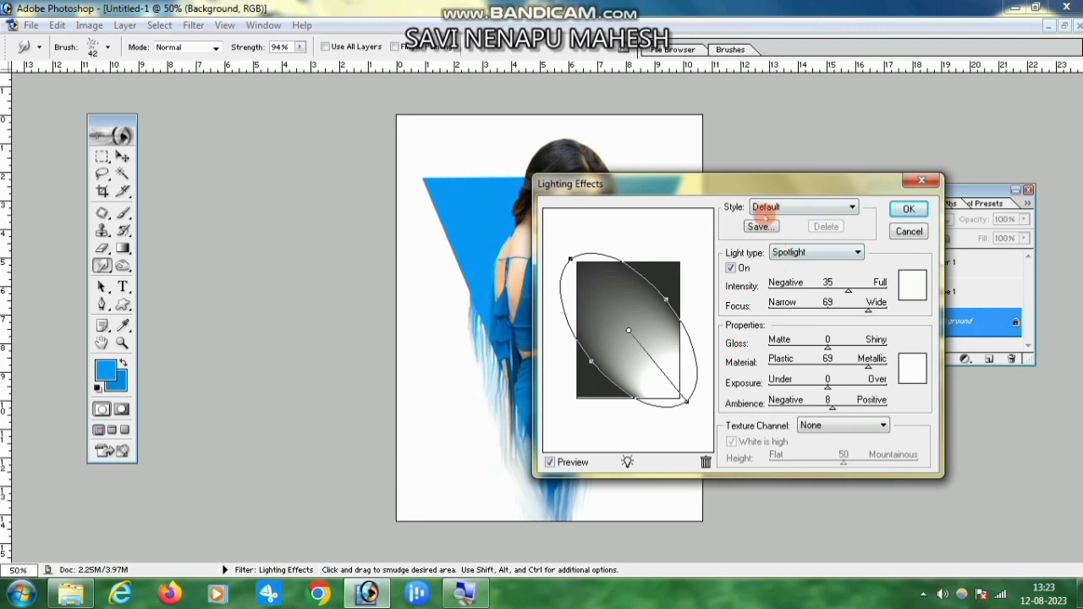
left_click_drag(724, 187, 838, 163)
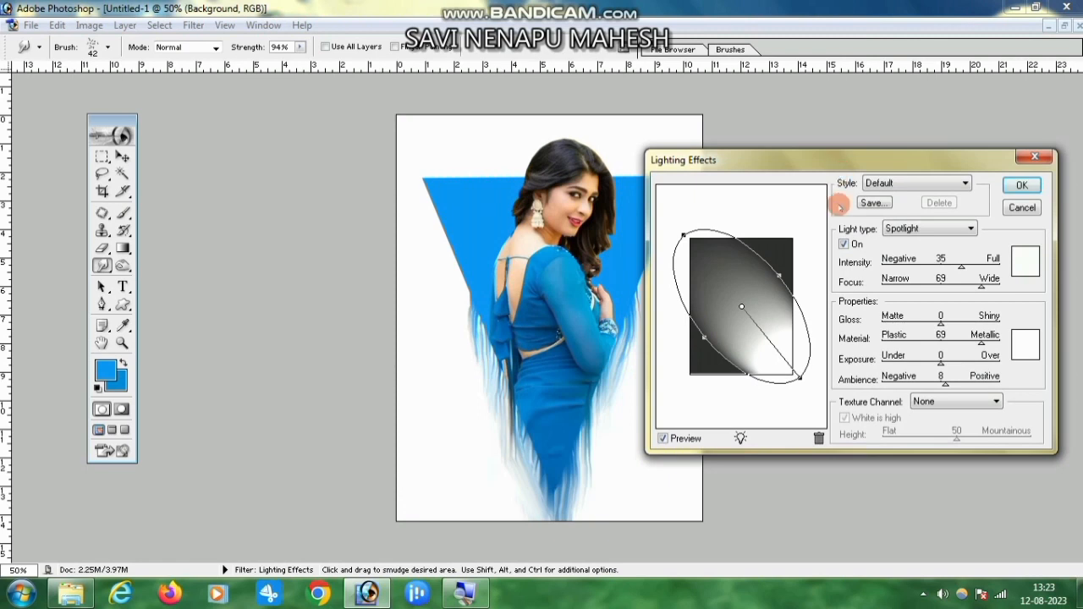
left_click(886, 184)
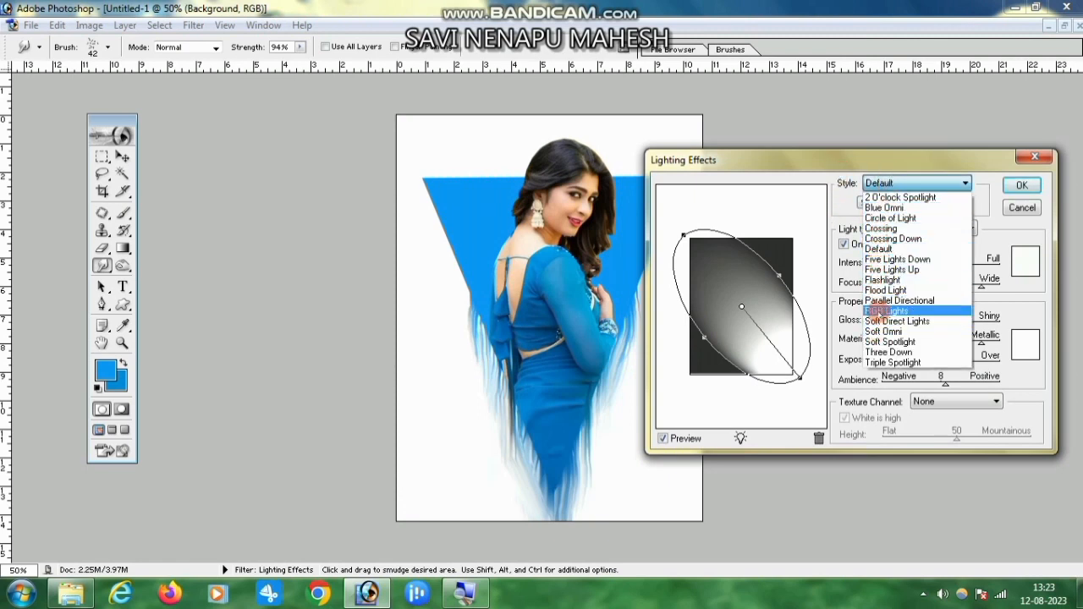
left_click(883, 280)
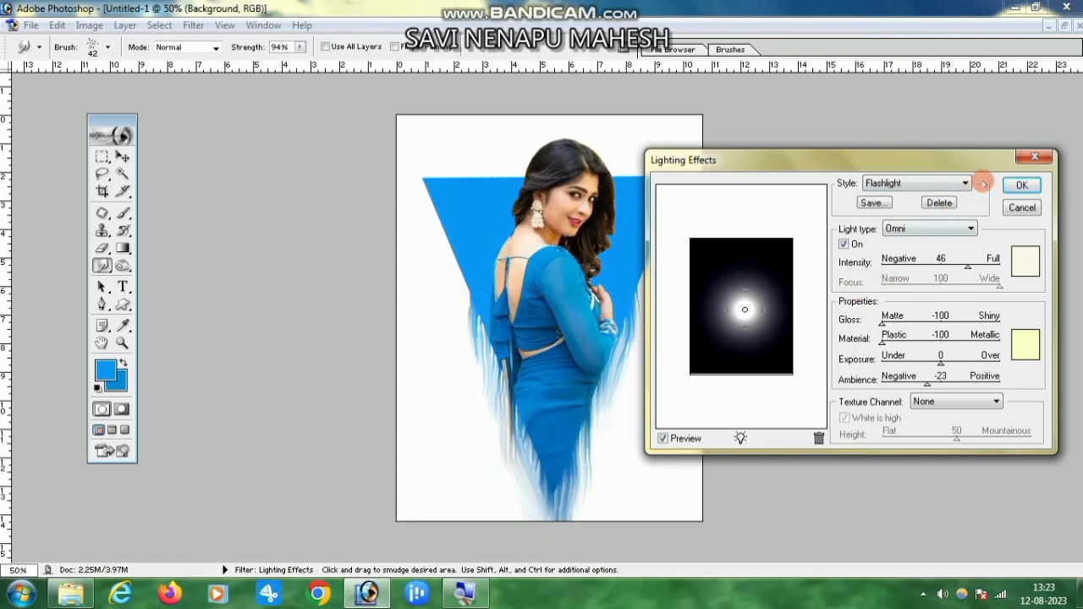
left_click(1020, 185)
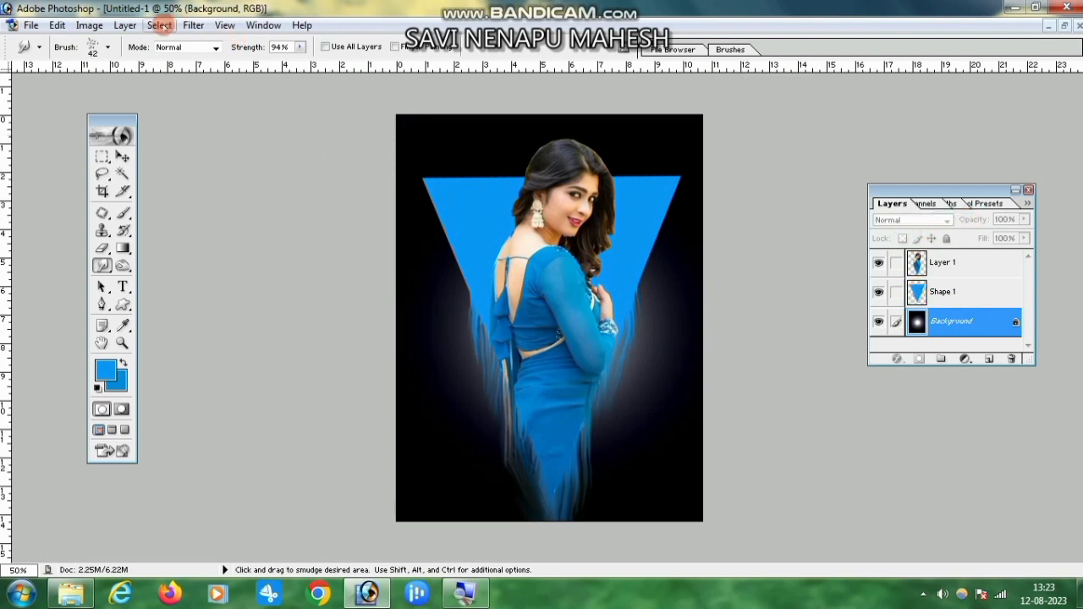
Step: Apply Lighting Effects to the Background layer again, using the RGB Lights style
left_click(160, 25)
left_click(191, 25)
left_click(193, 26)
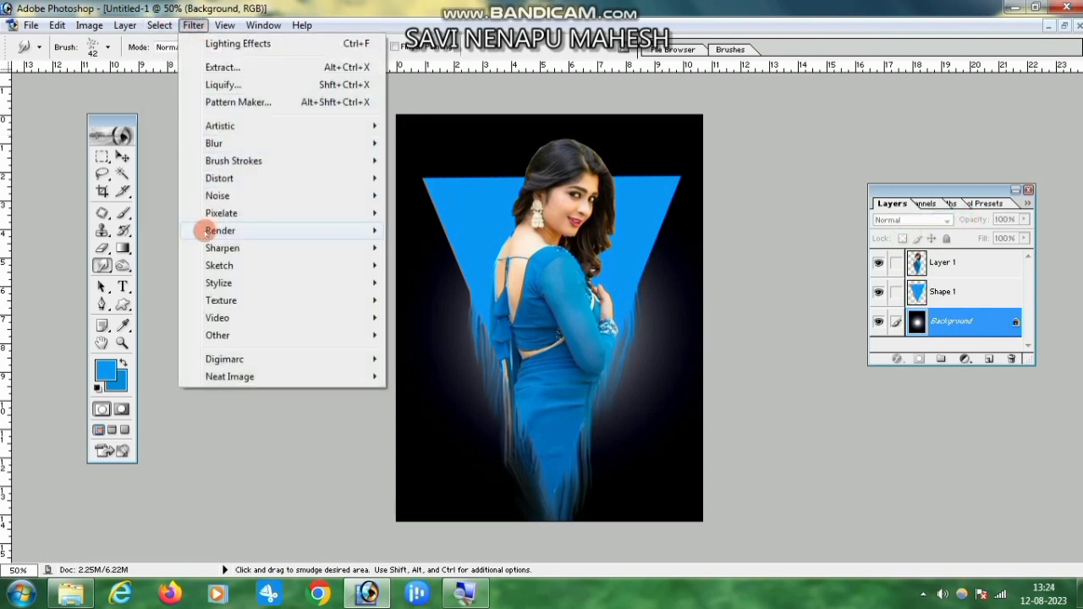
mouse_move(206, 233)
left_click(445, 301)
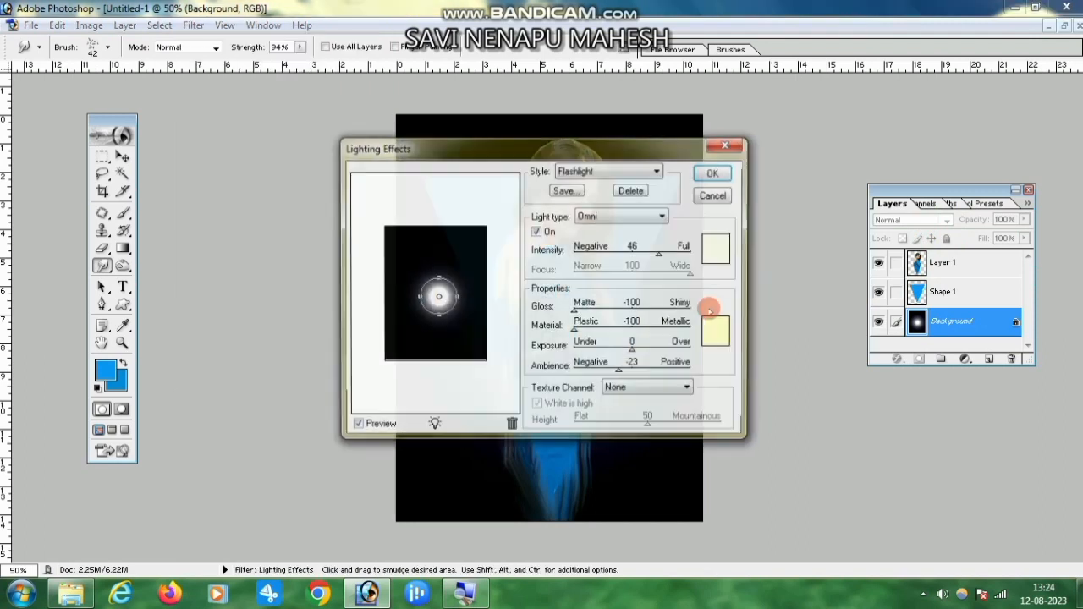
left_click(596, 170)
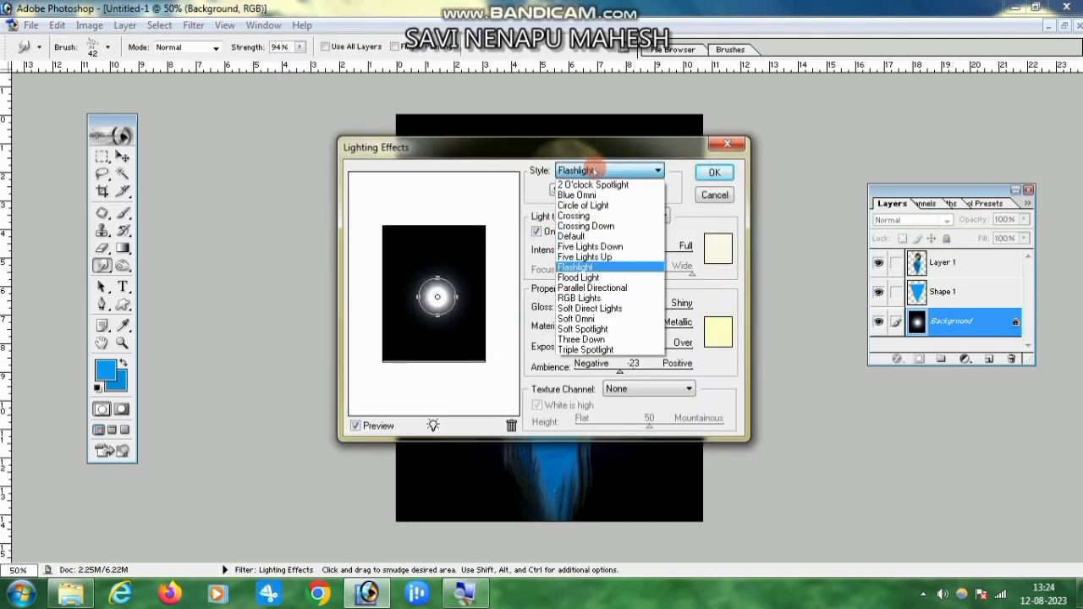
left_click(568, 298)
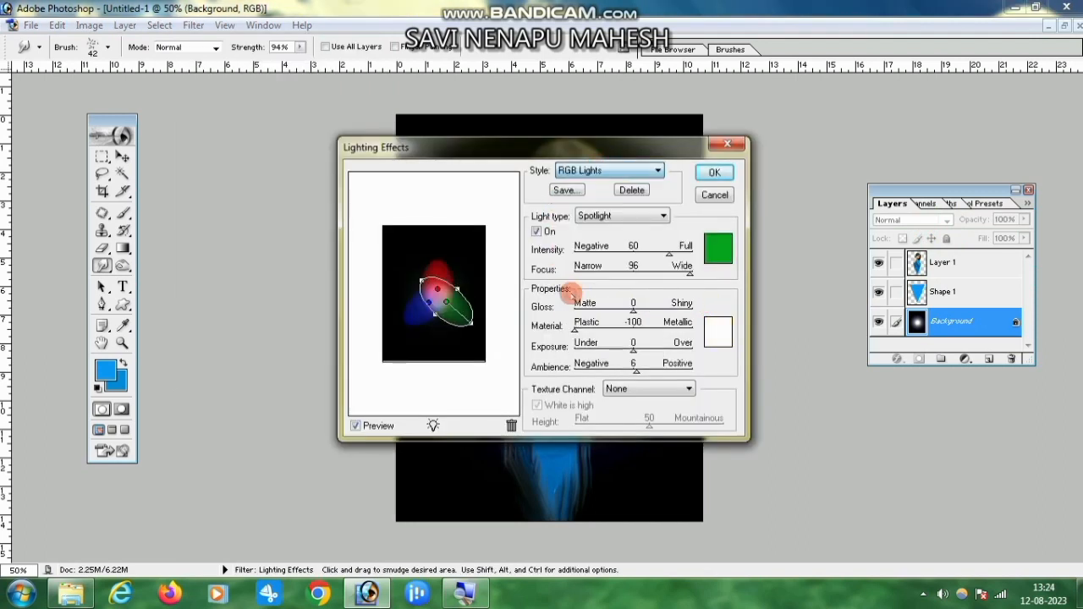
left_click(713, 172)
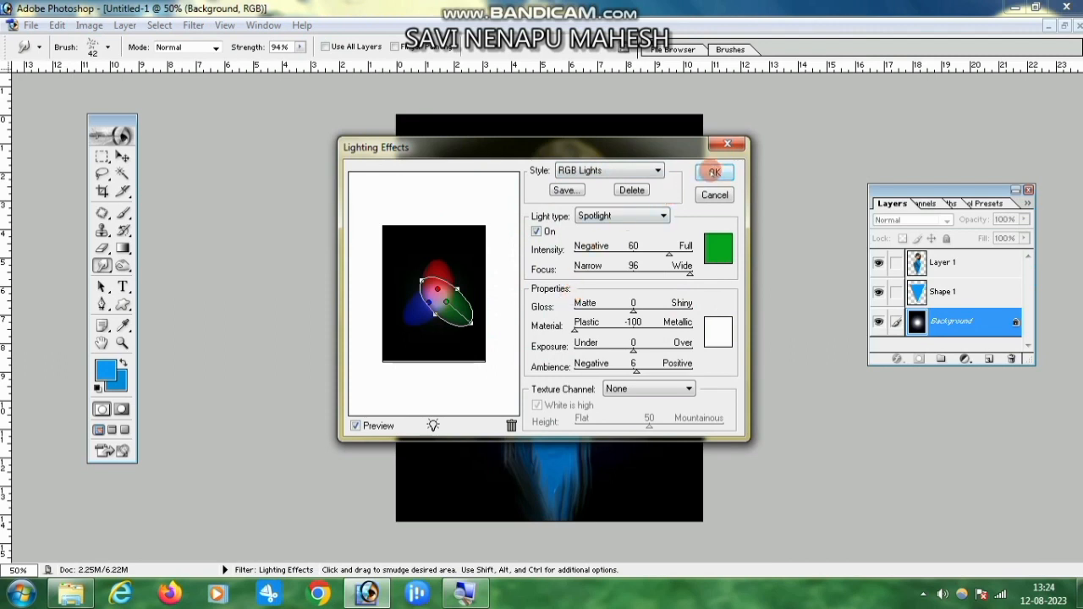
left_click(712, 174)
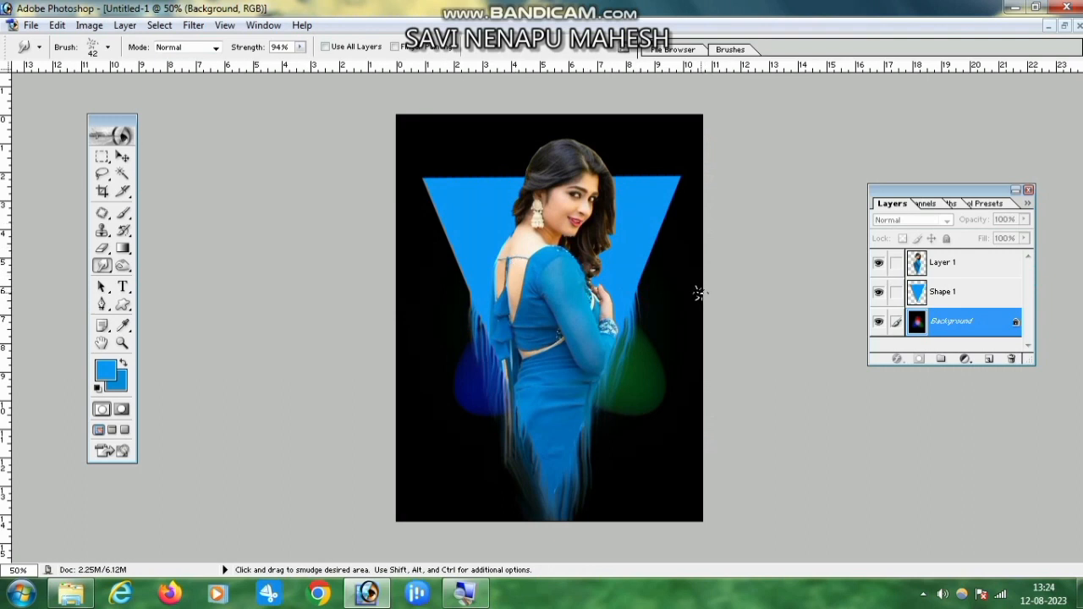
Step: Apply Lighting Effects with RGB Lights to the Background once more, trying Omni for the green light and settling on Directional
left_click(193, 24)
left_click(212, 265)
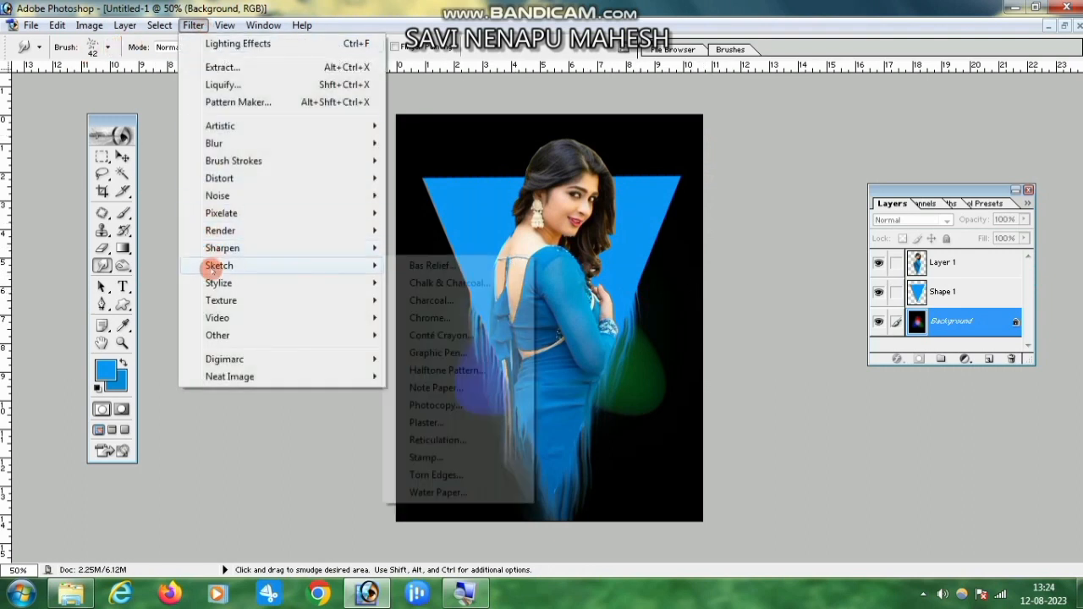
mouse_move(227, 230)
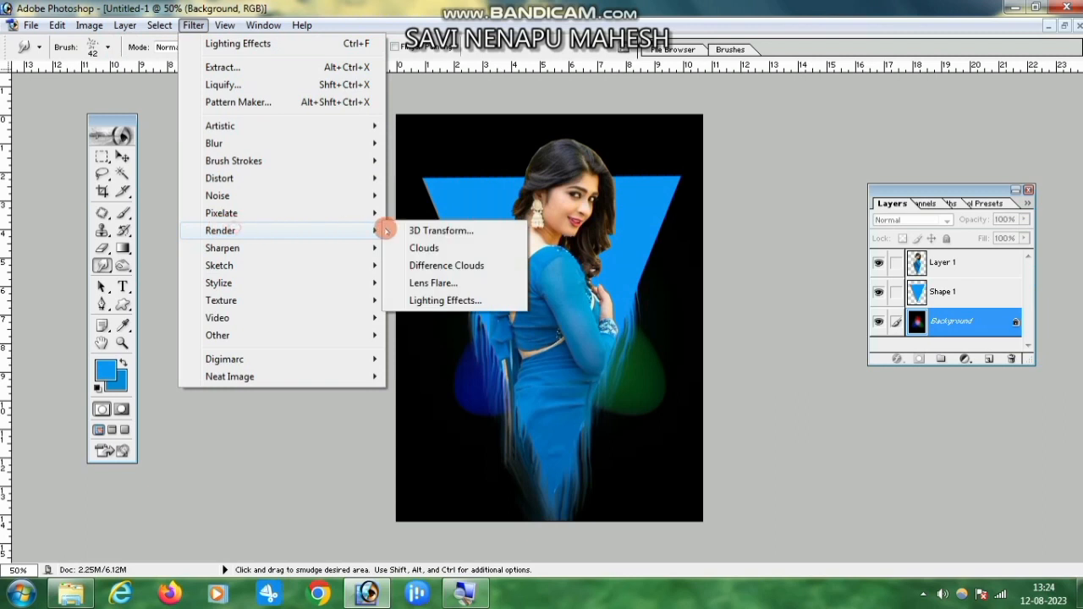
left_click(442, 301)
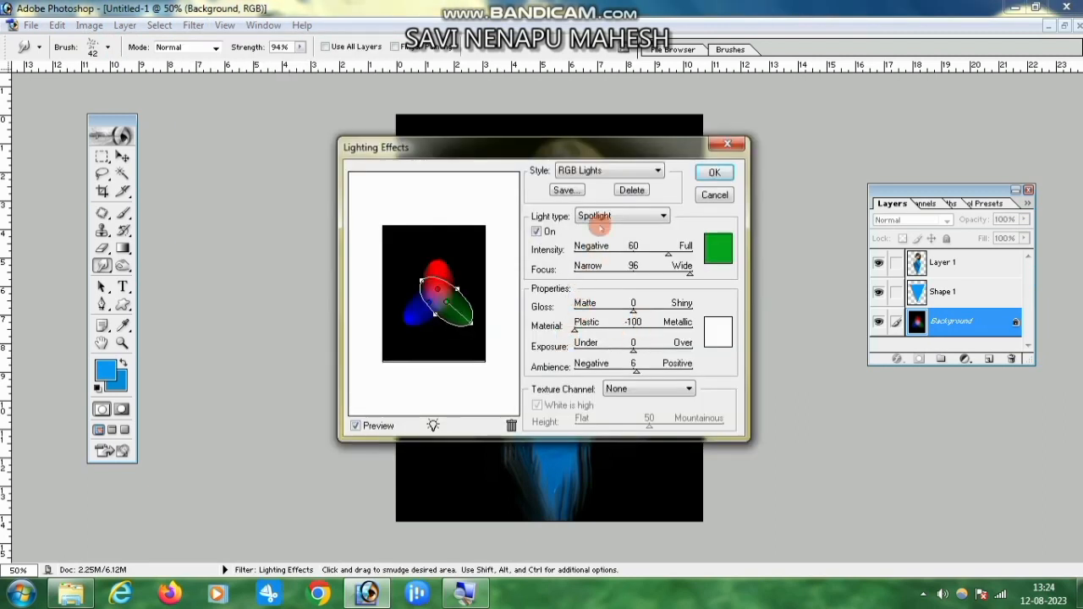
left_click(596, 216)
left_click(590, 242)
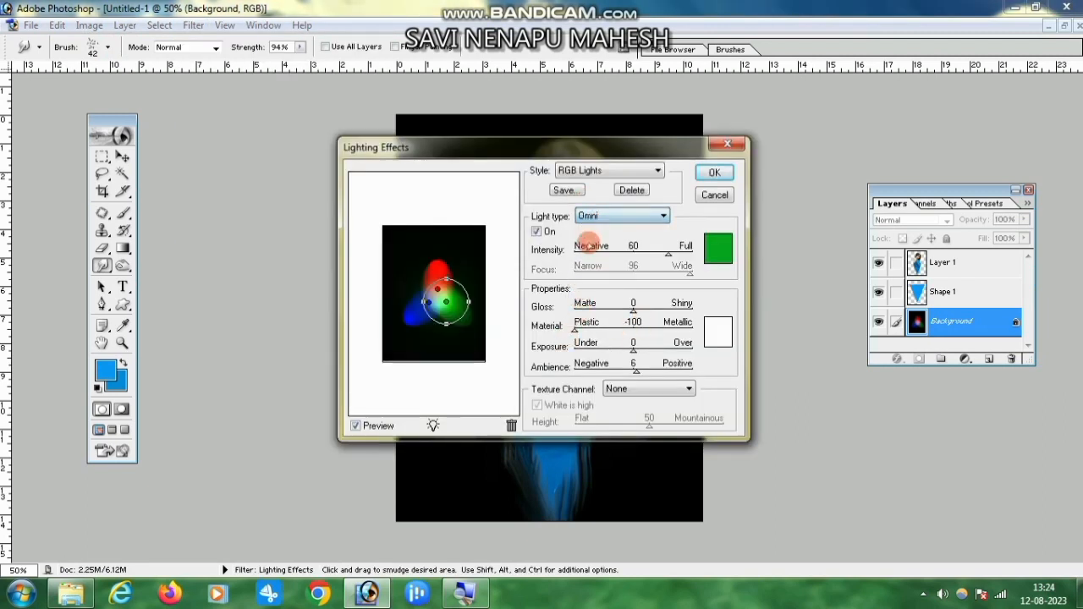
left_click(590, 217)
left_click(590, 246)
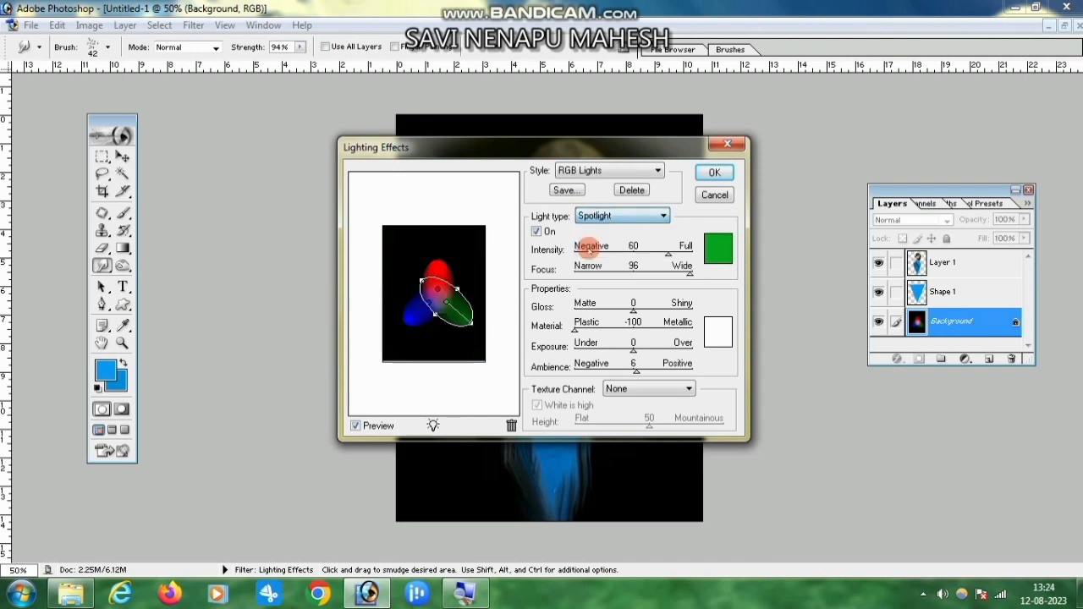
left_click(593, 217)
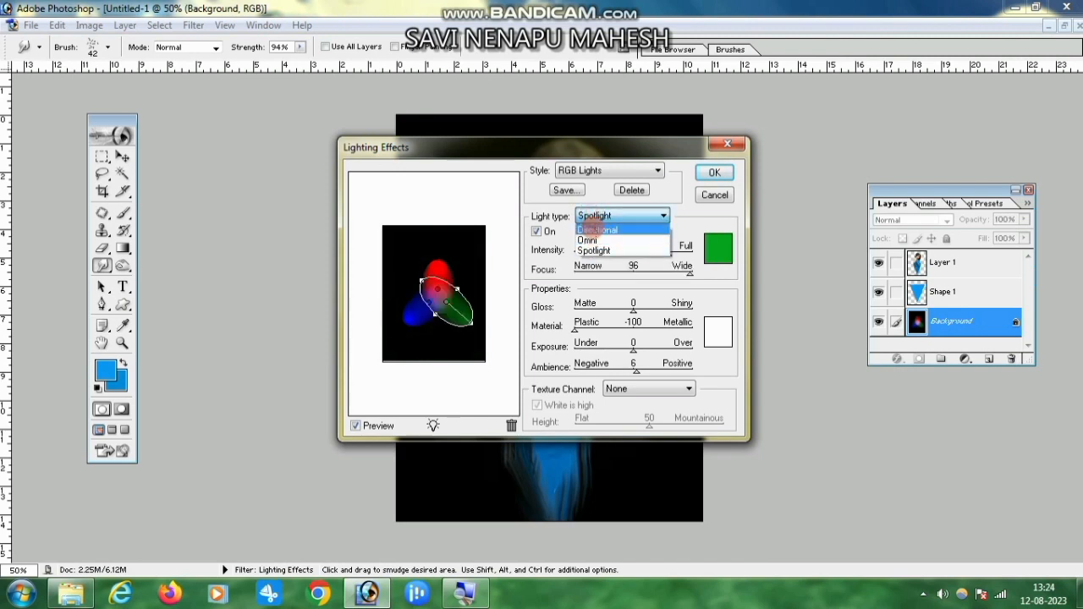
left_click(594, 230)
left_click(713, 172)
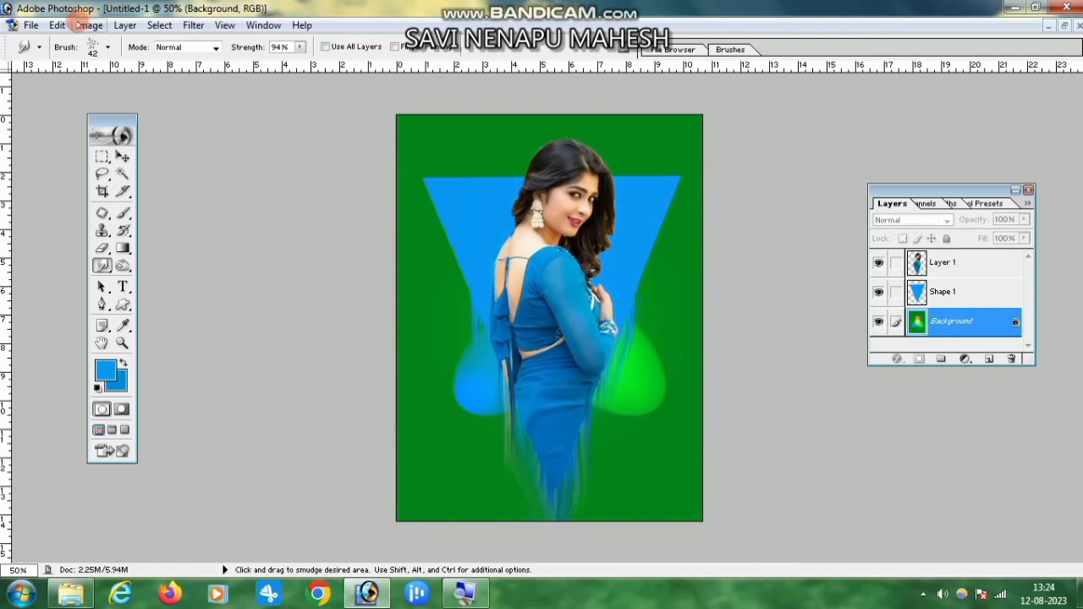
Step: Save a JPEG copy on the Desktop with ytu entered in the file name, using Maximum quality 12 and the Baseline (Standard) format
left_click(30, 24)
left_click(67, 172)
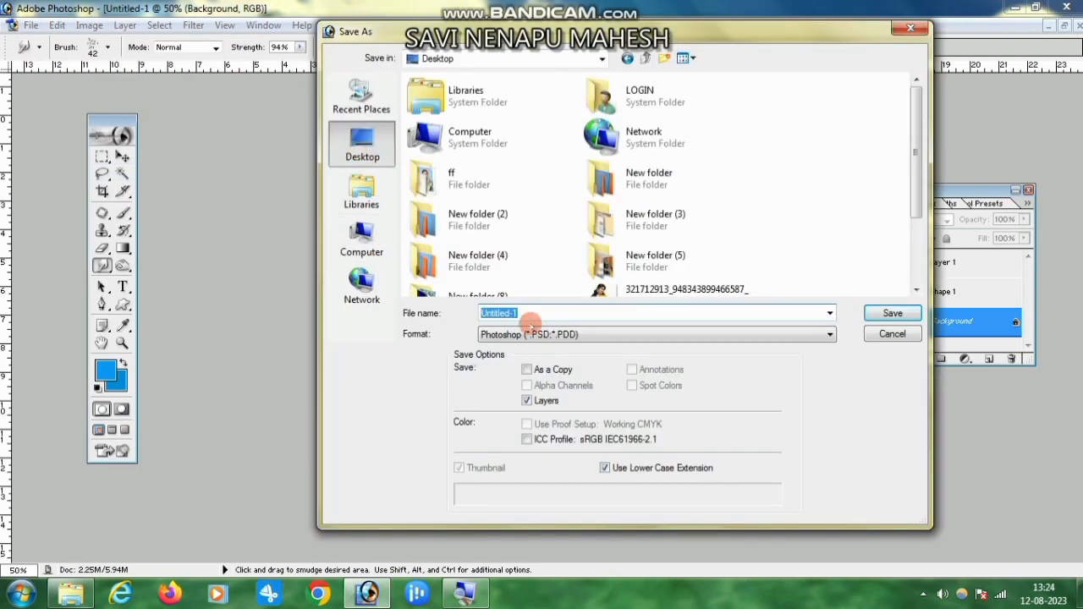
left_click(529, 334)
left_click(487, 410)
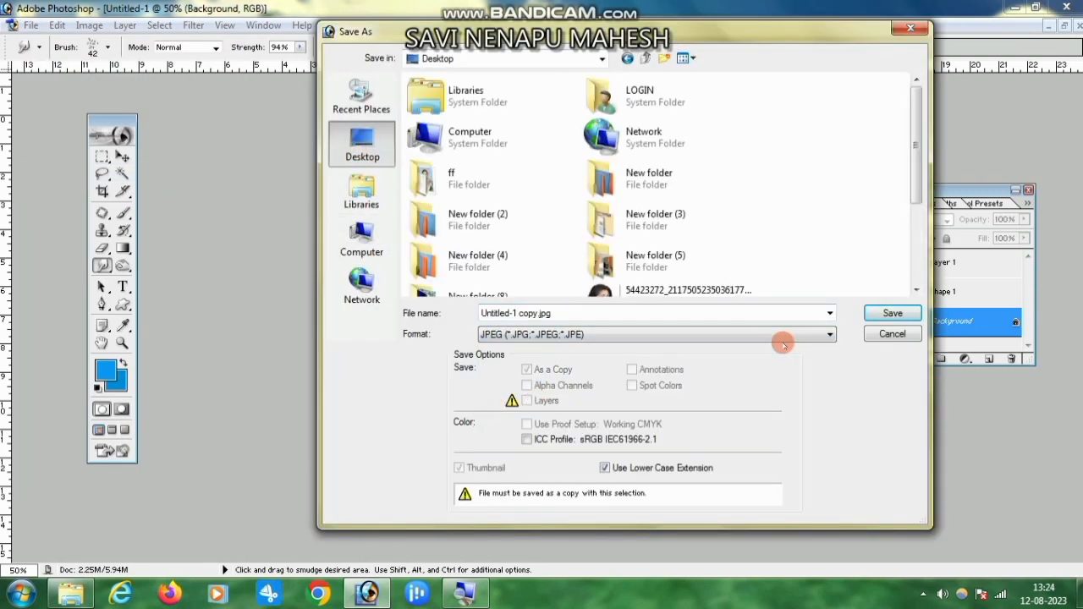
left_click(892, 314)
left_click(575, 233)
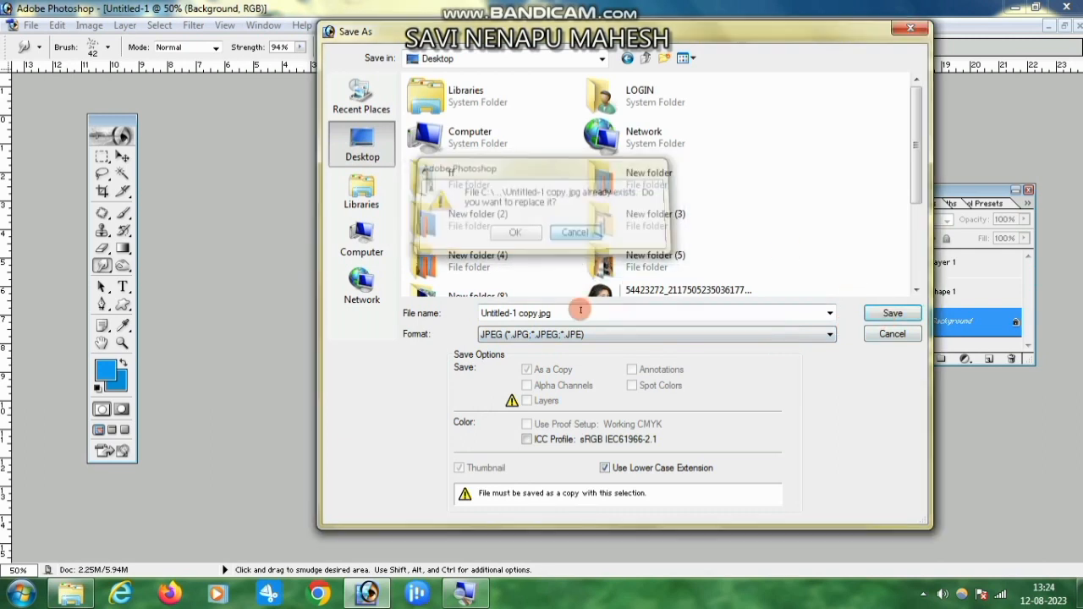
type("ytu")
left_click(880, 315)
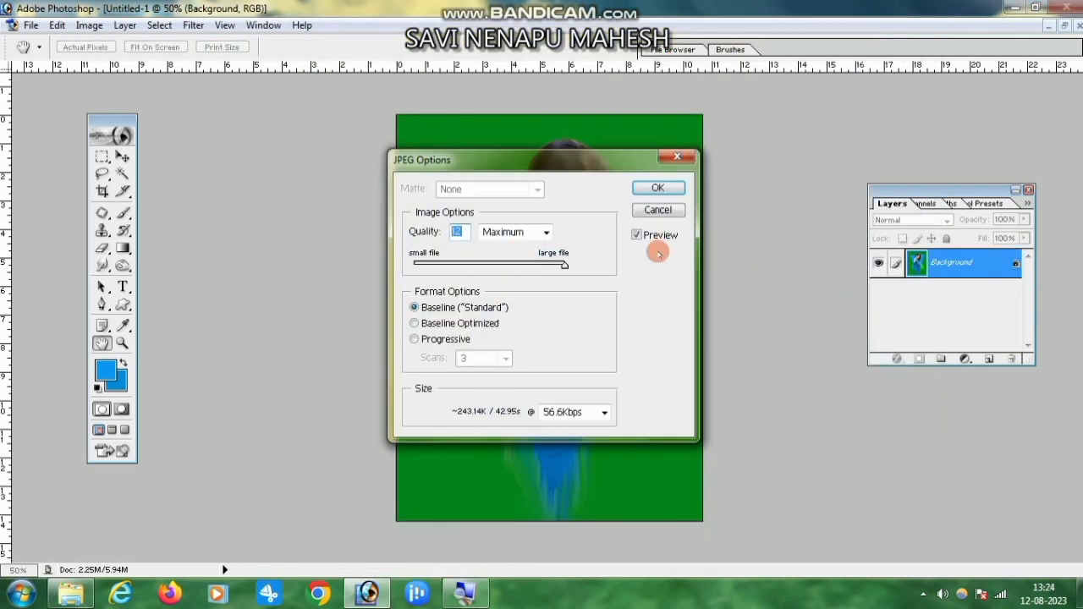
left_click(658, 186)
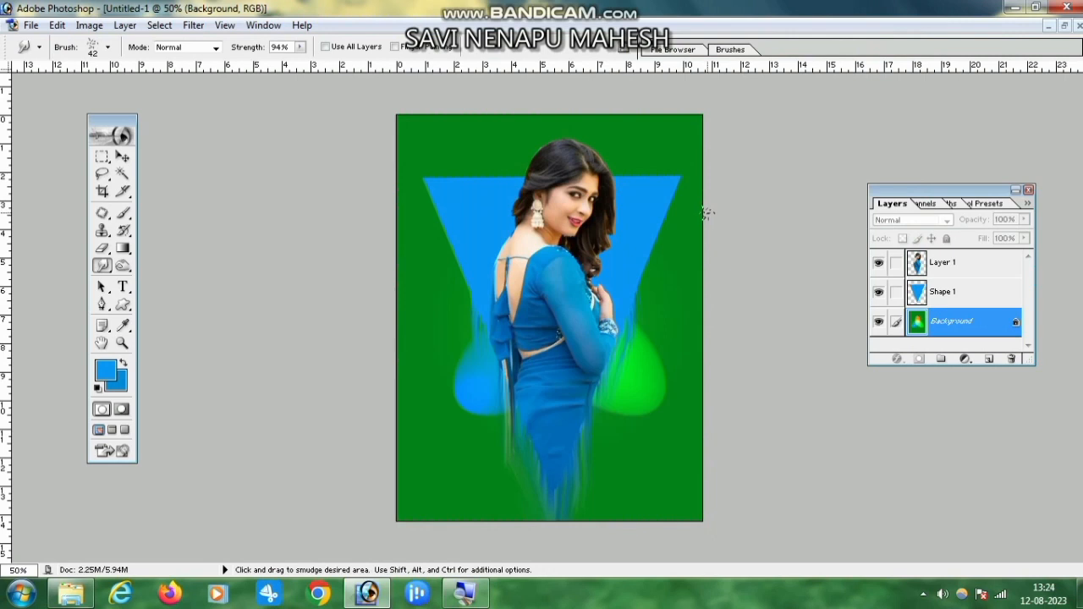